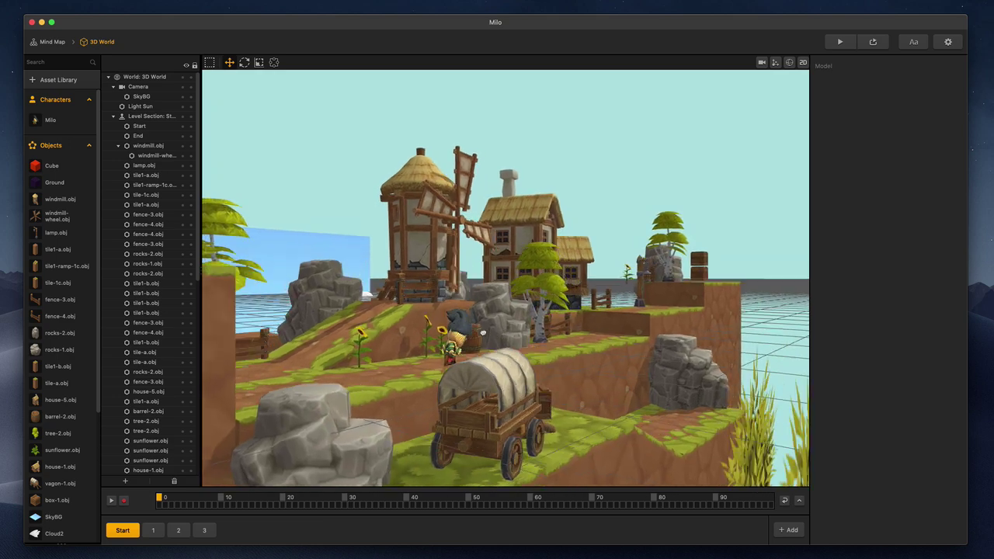
# Examine the 3D level around the windmill, houses, rocks and wagon from several angles and distances
pyautogui.moveTo(445, 329); pyautogui.dragTo(463, 342)
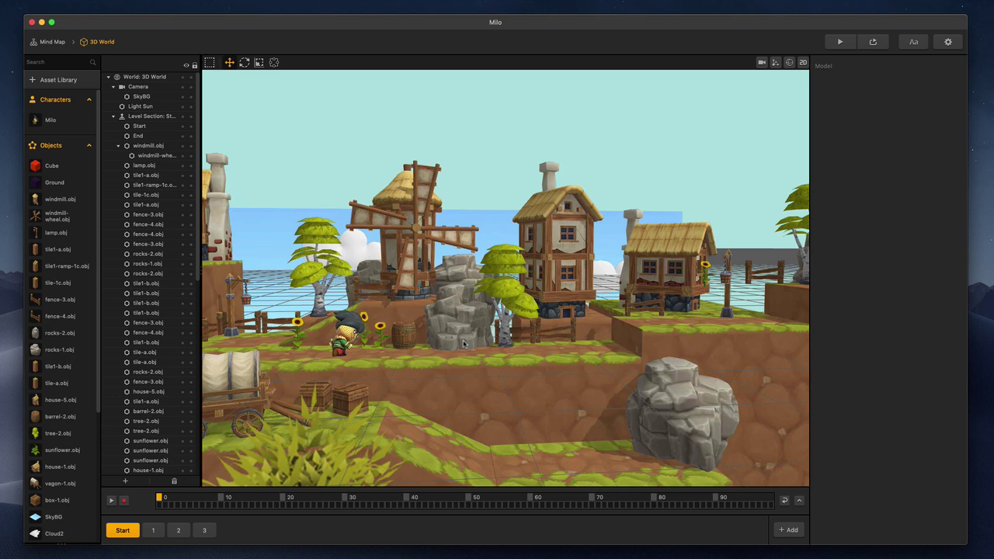
pyautogui.scroll(-3, 352, 352)
pyautogui.scroll(5, 310, 359)
pyautogui.scroll(-3, 264, 364)
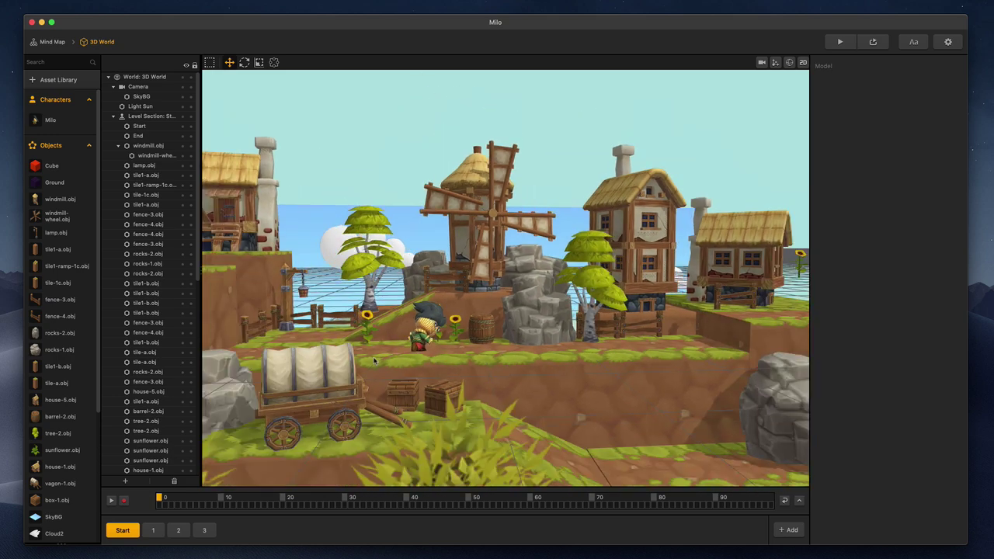
pyautogui.scroll(5, 375, 399)
pyautogui.hscroll(5, 375, 399)
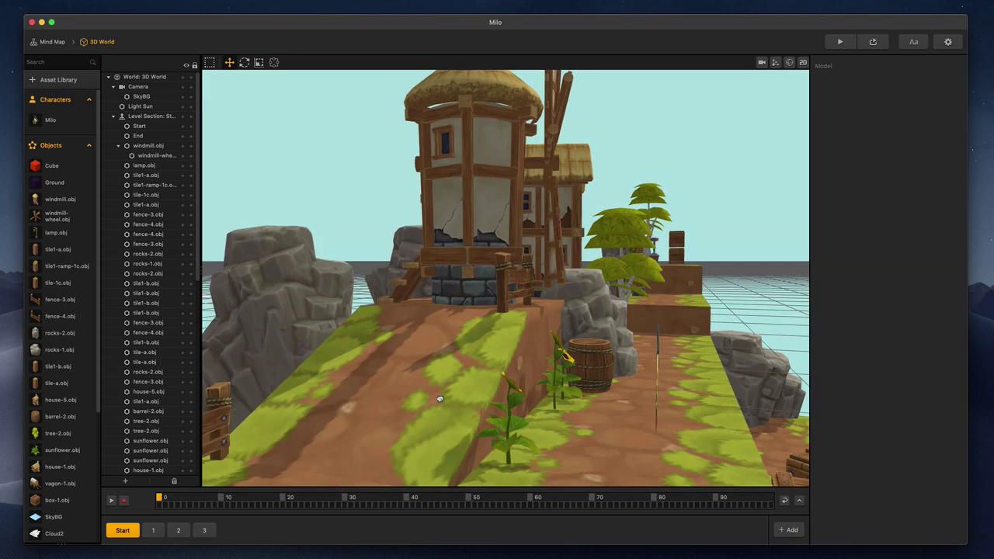
pyautogui.hscroll(-5, 364, 389)
pyautogui.scroll(-3, 365, 388)
pyautogui.scroll(5, 365, 392)
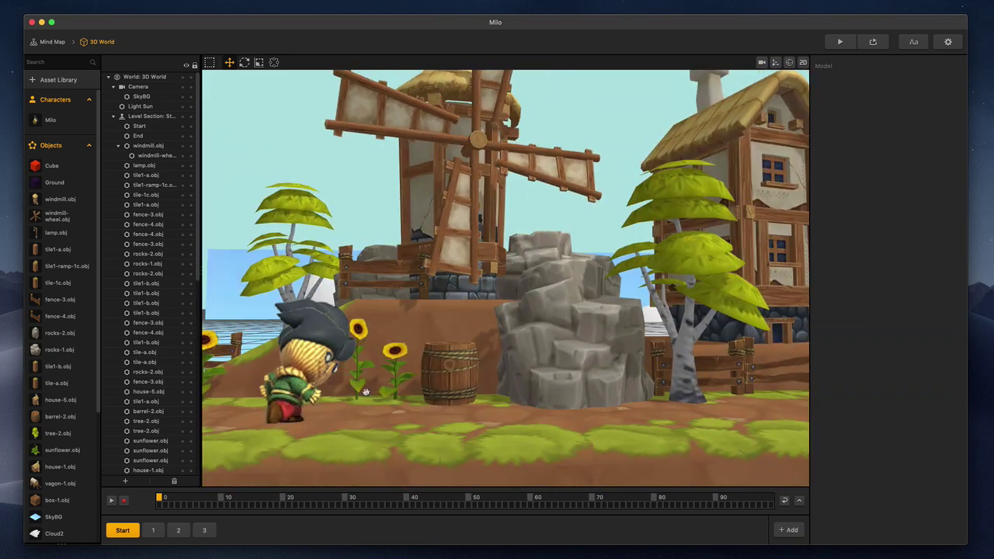
pyautogui.scroll(-2, 366, 395)
pyautogui.scroll(-3, 366, 392)
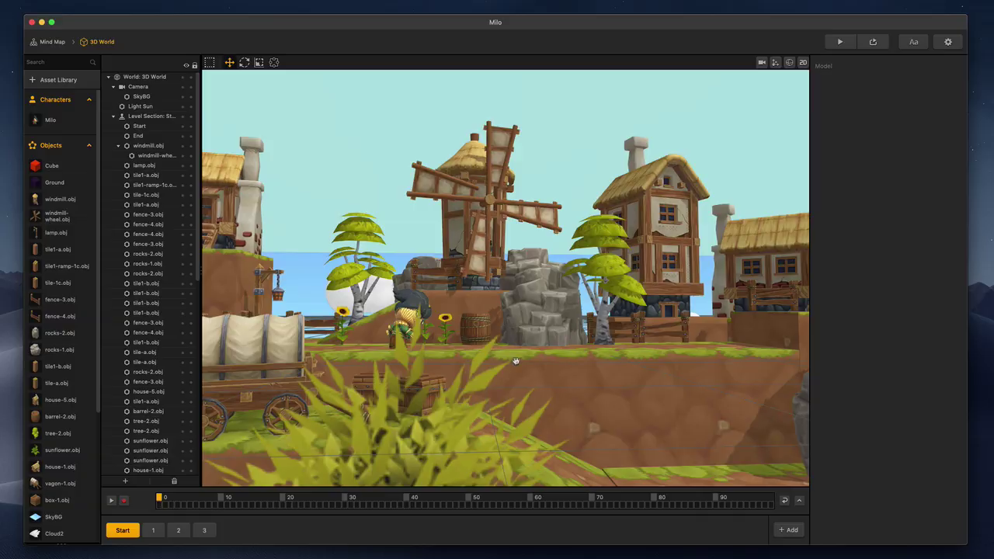
pyautogui.scroll(5, 467, 396)
pyautogui.scroll(10, 579, 398)
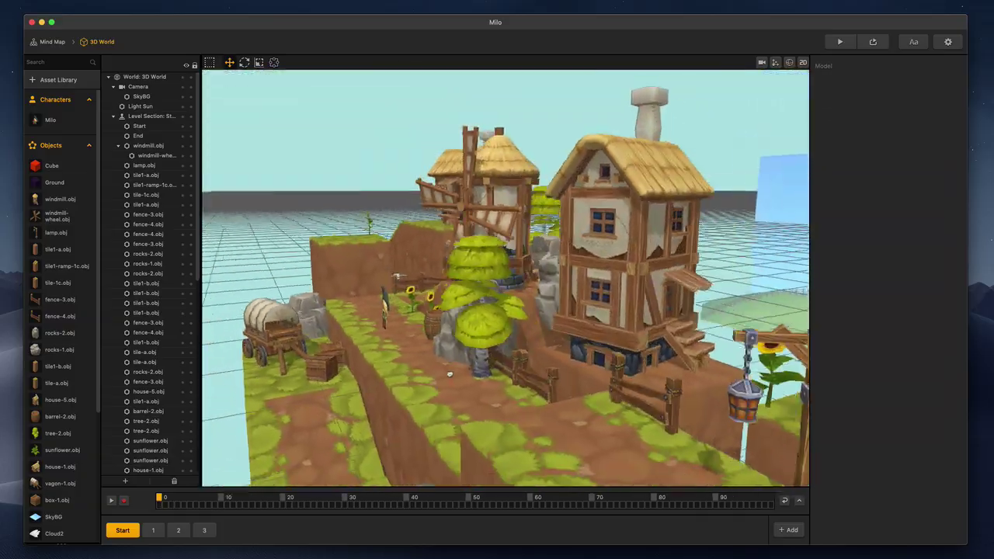
pyautogui.scroll(-5, 436, 371)
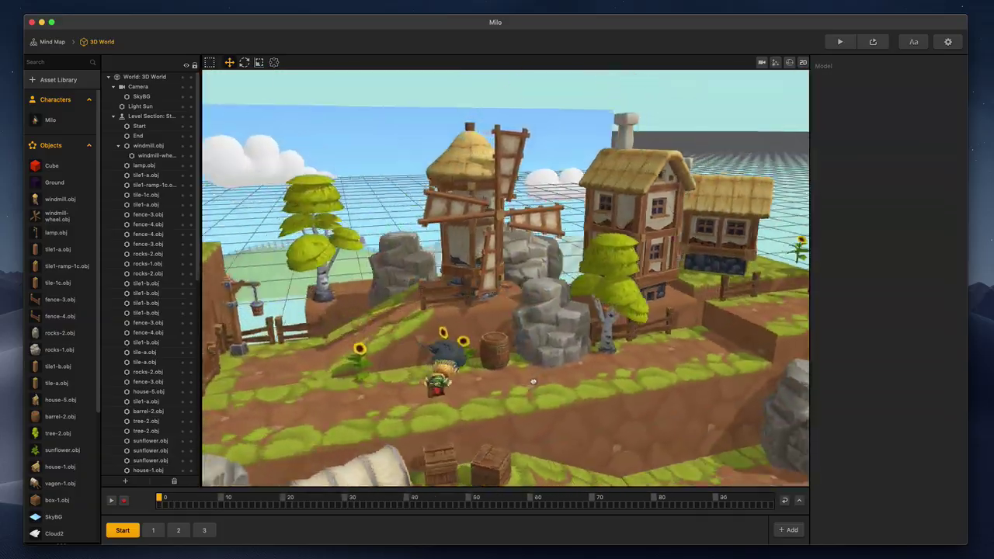
pyautogui.scroll(-3, 499, 369)
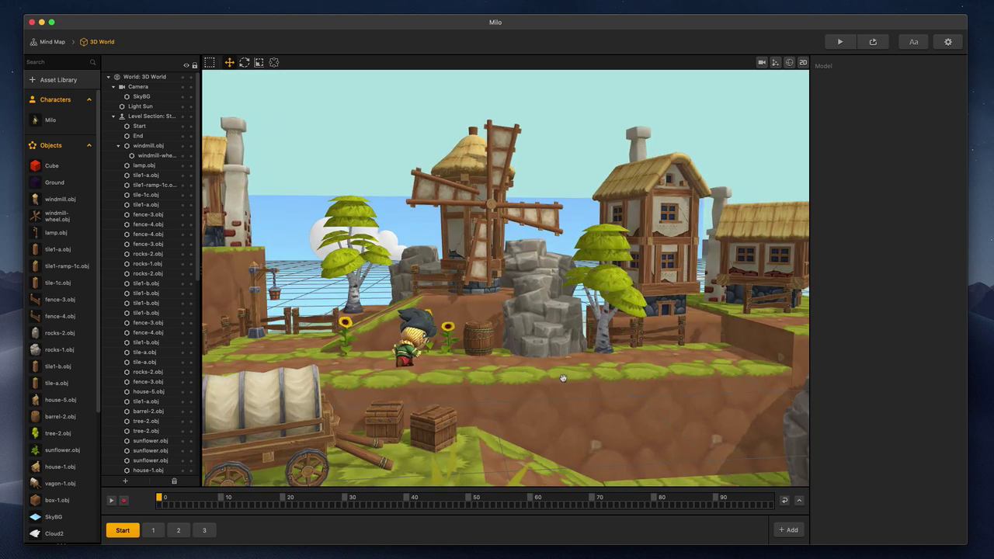
pyautogui.scroll(-3, 562, 376)
pyautogui.scroll(3, 562, 376)
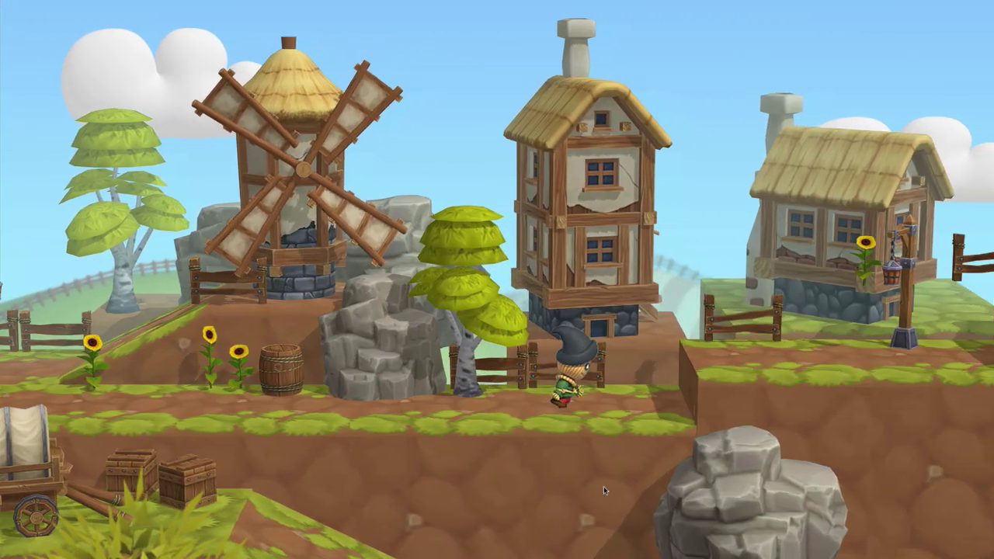
# Play-test the level by running the character forward and jumping over the ledges and crates
pyautogui.press('Right')
pyautogui.press('space')
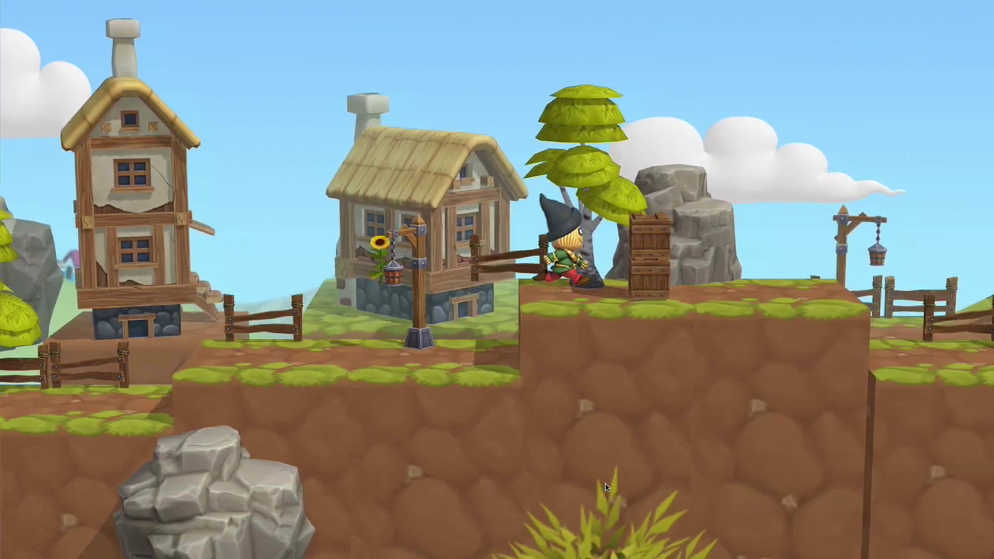
pyautogui.press('space')
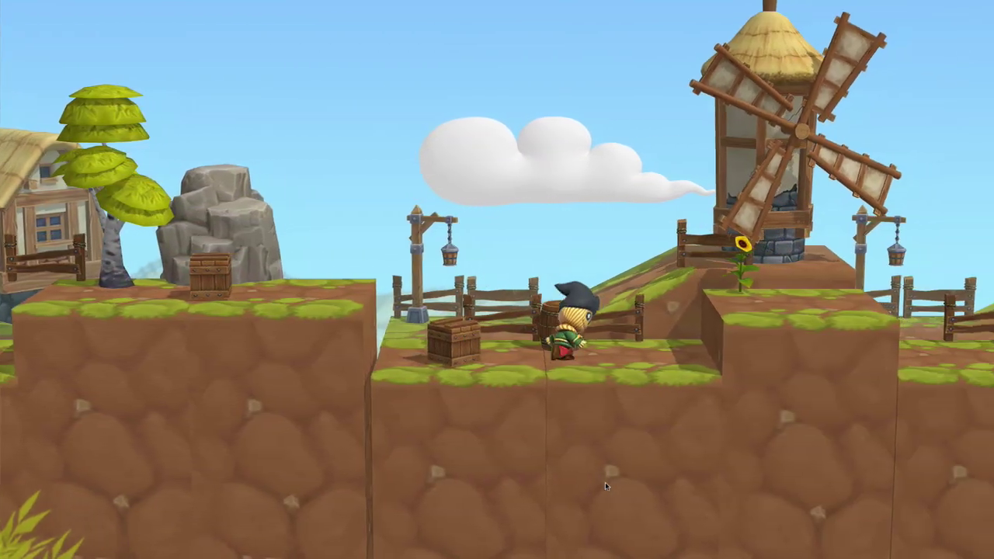
pyautogui.press('space')
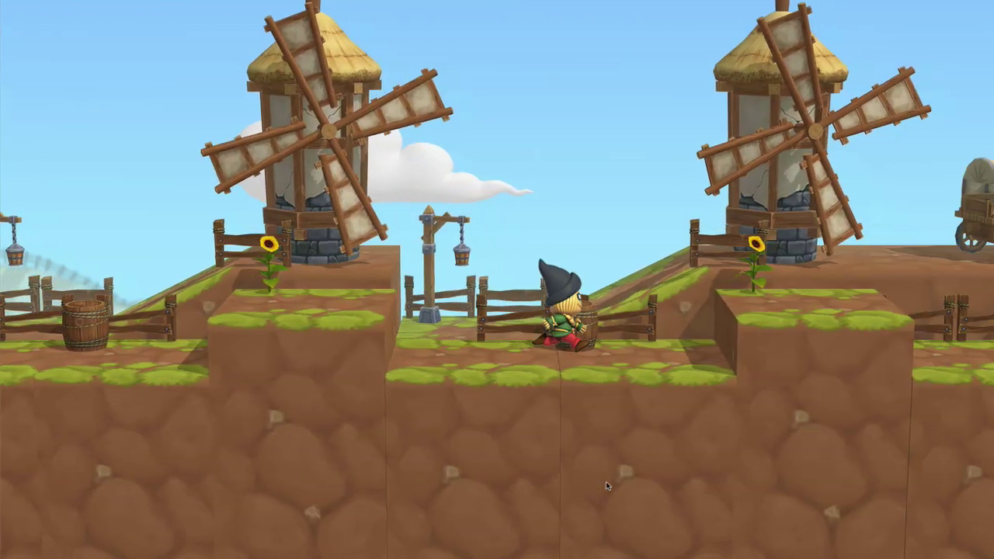
pyautogui.press('space')
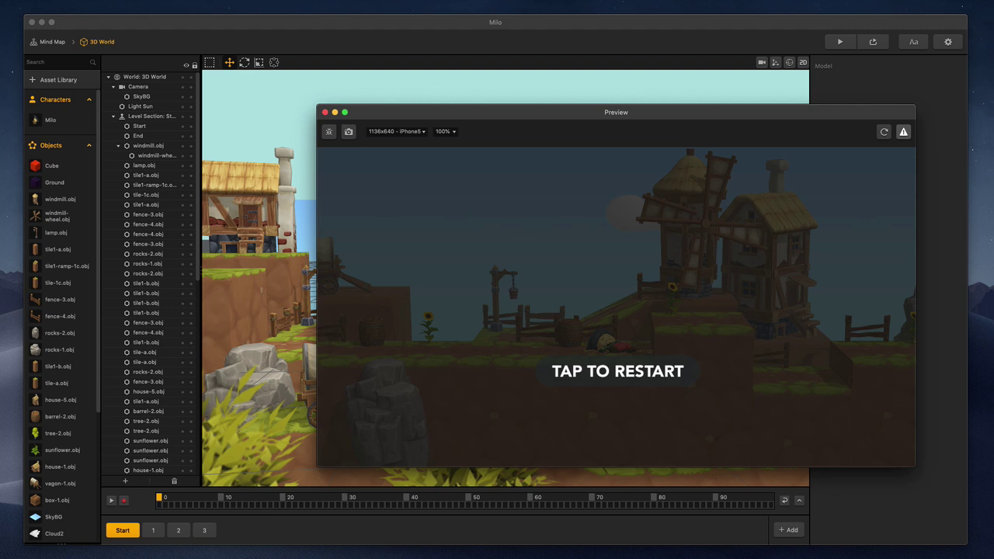
# Restart the game in the preview window and play it again from the beginning
pyautogui.click(766, 348)
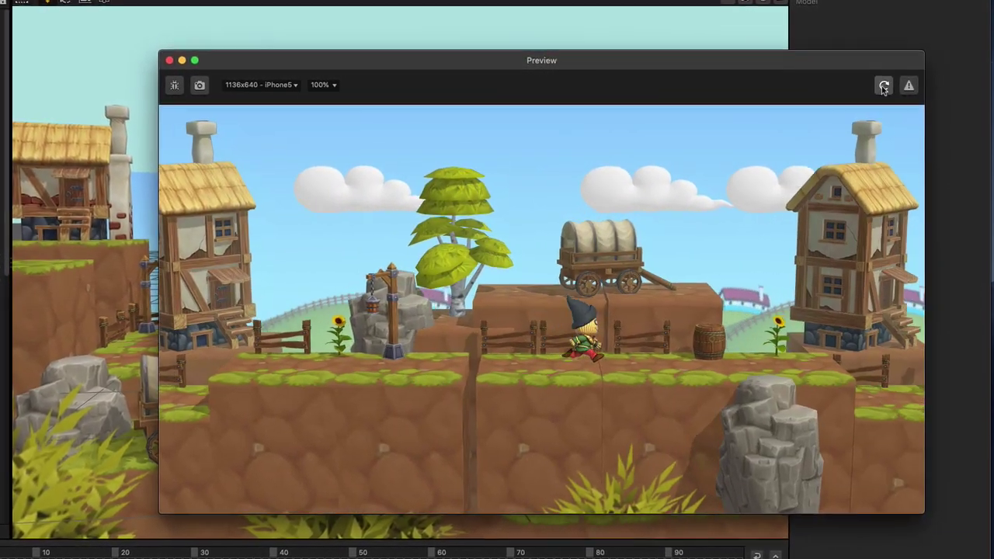
pyautogui.click(884, 85)
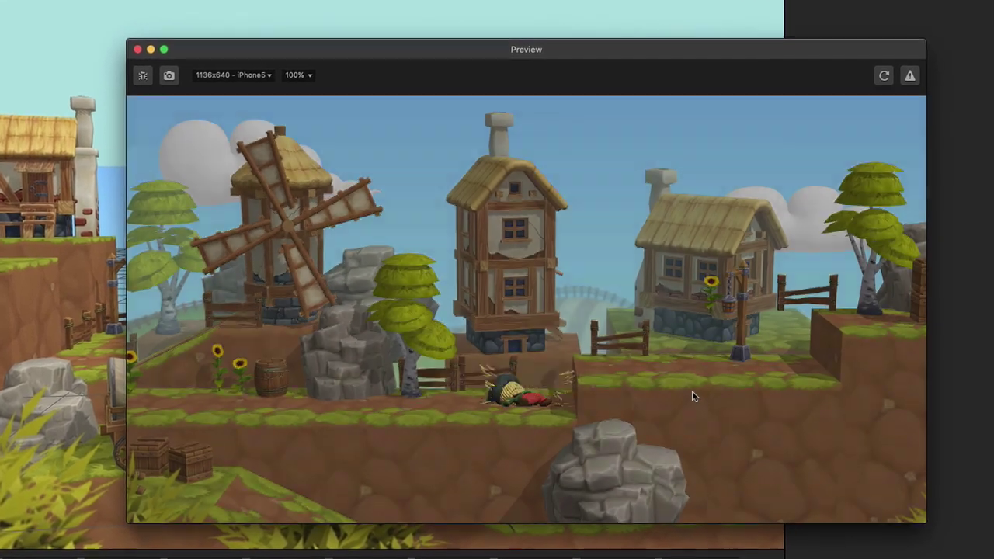
pyautogui.click(754, 376)
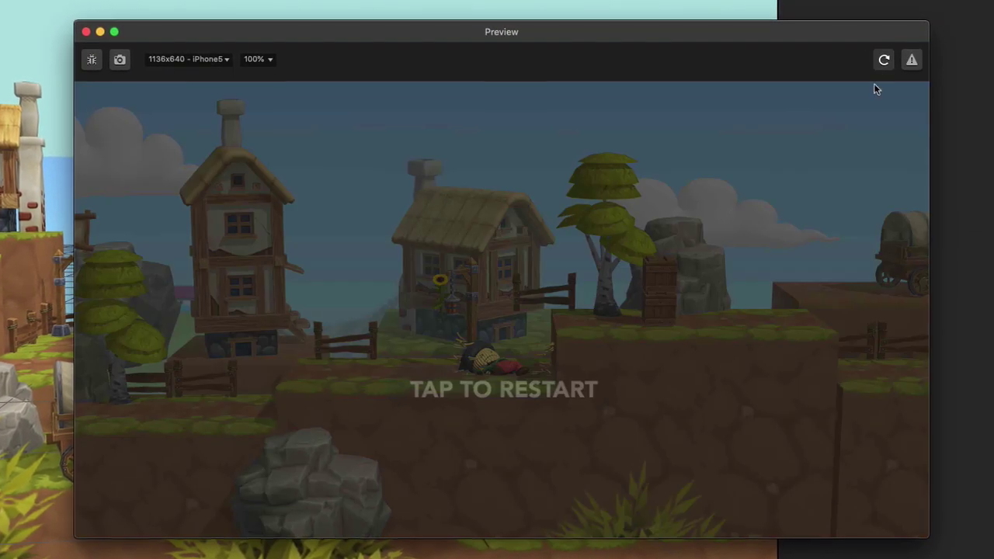
pyautogui.click(773, 421)
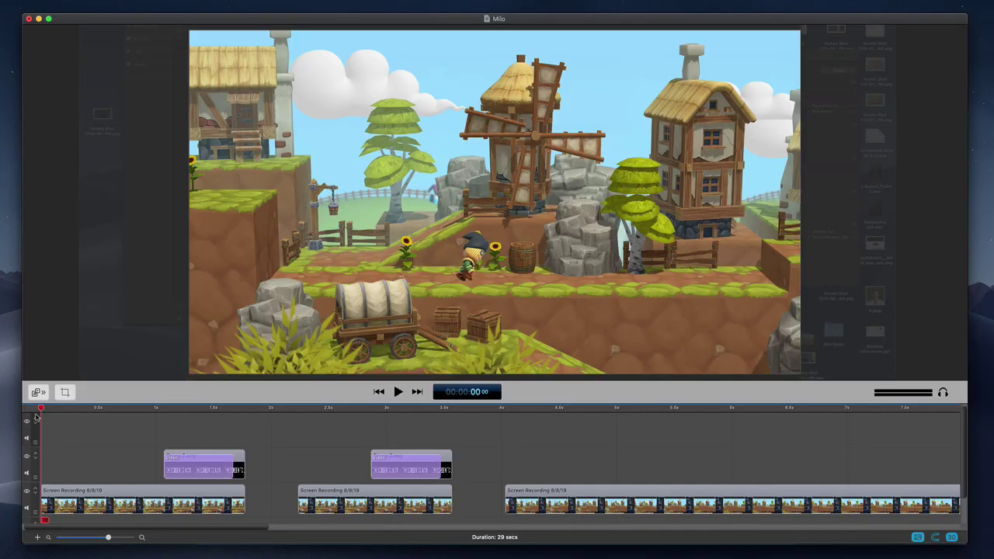
# Switch to the Milo video editing project and scrub through its gameplay recording clips and text overlays
pyautogui.moveTo(41, 409); pyautogui.dragTo(243, 489)
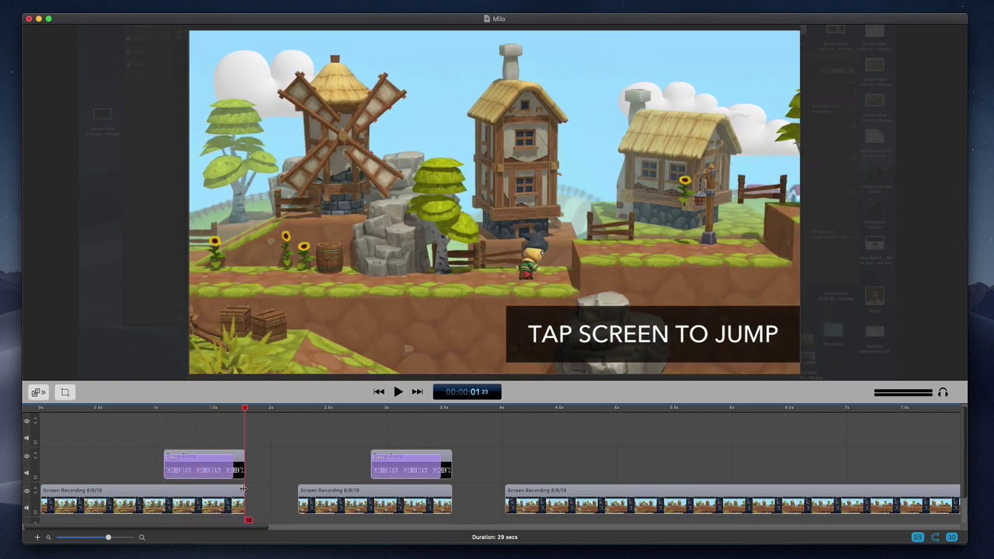
pyautogui.moveTo(239, 456)
pyautogui.moveTo(246, 406); pyautogui.dragTo(806, 523)
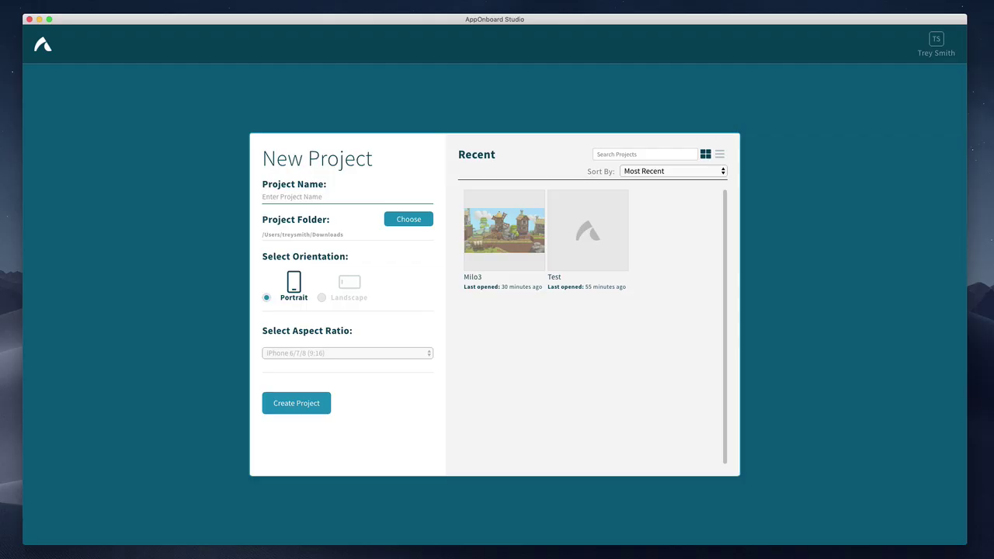
# Switch to AppOnboard Studio and create a project named Milo Test with landscape orientation
pyautogui.click(288, 200)
pyautogui.write('Milo Test')
pyautogui.click(339, 299)
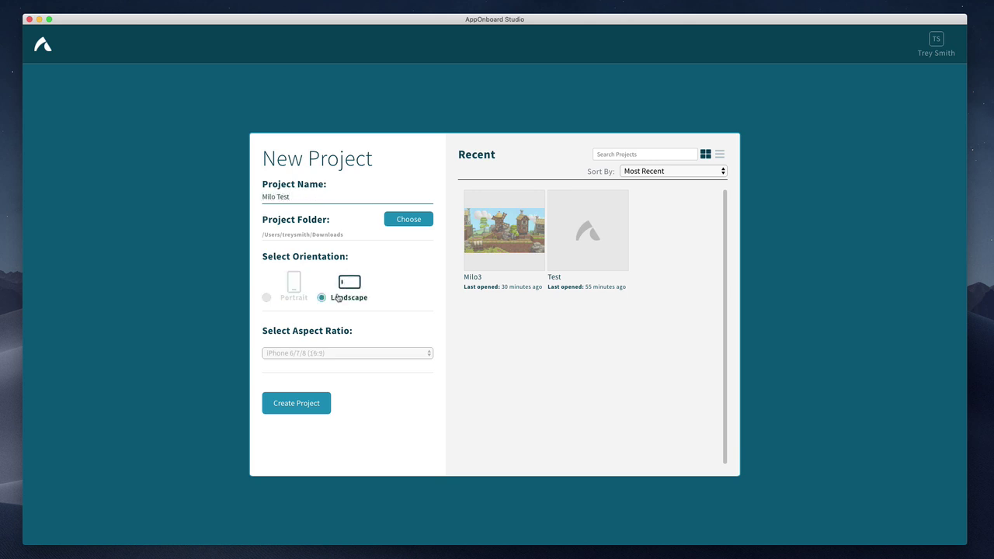
pyautogui.click(304, 403)
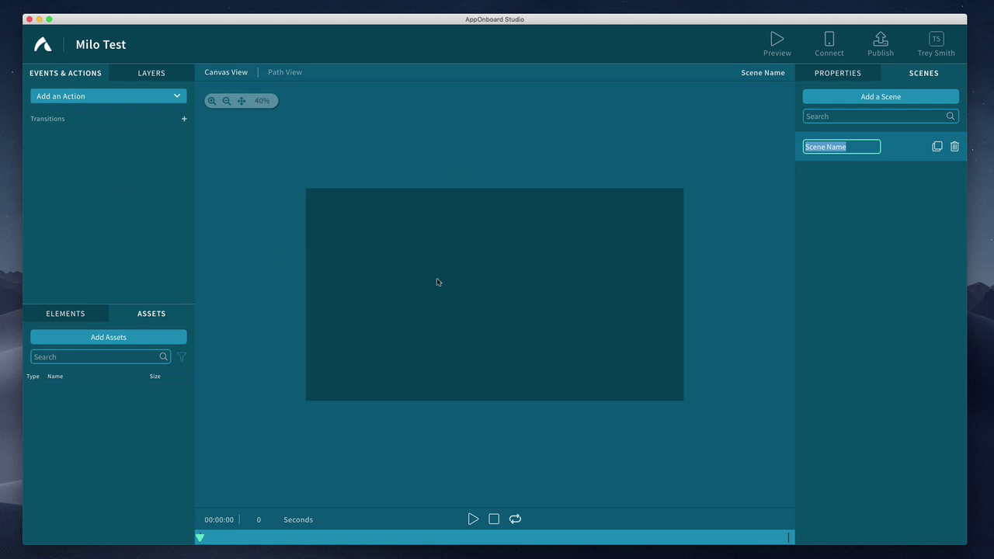
# Review the scene's properties and import the video clips 01.mp4 to 05.mp4, 04death.mp4 and 05death.mp4, choosing to create scenes manually
pyautogui.click(839, 73)
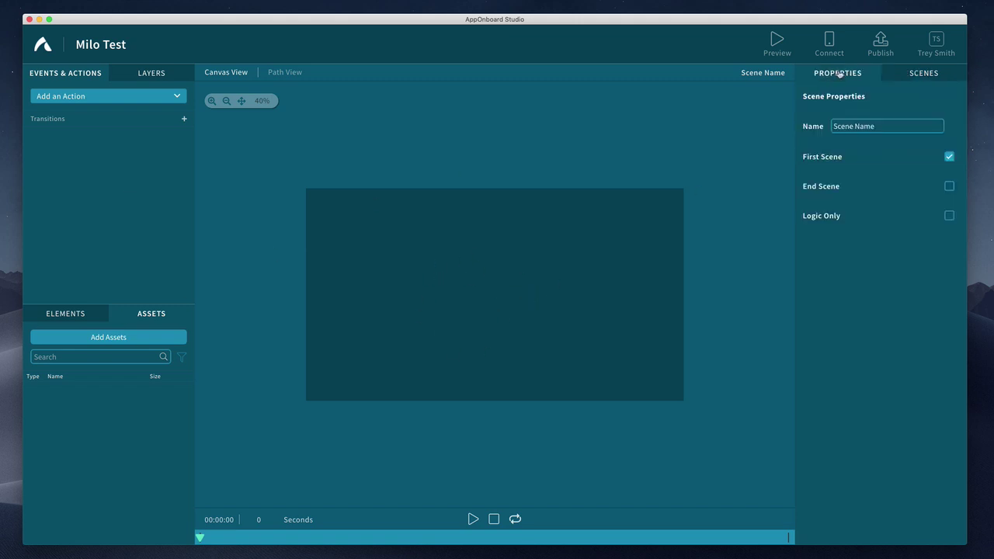
pyautogui.click(916, 74)
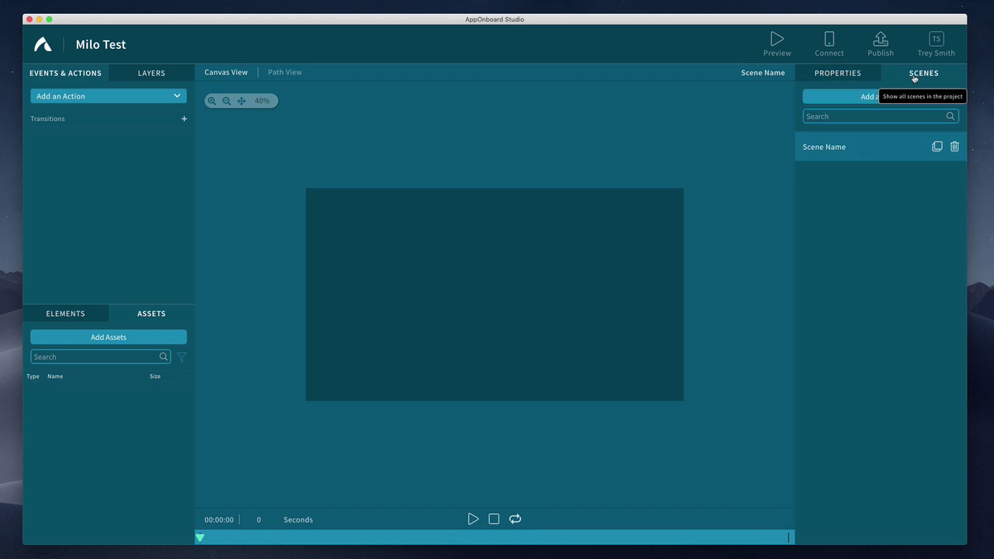
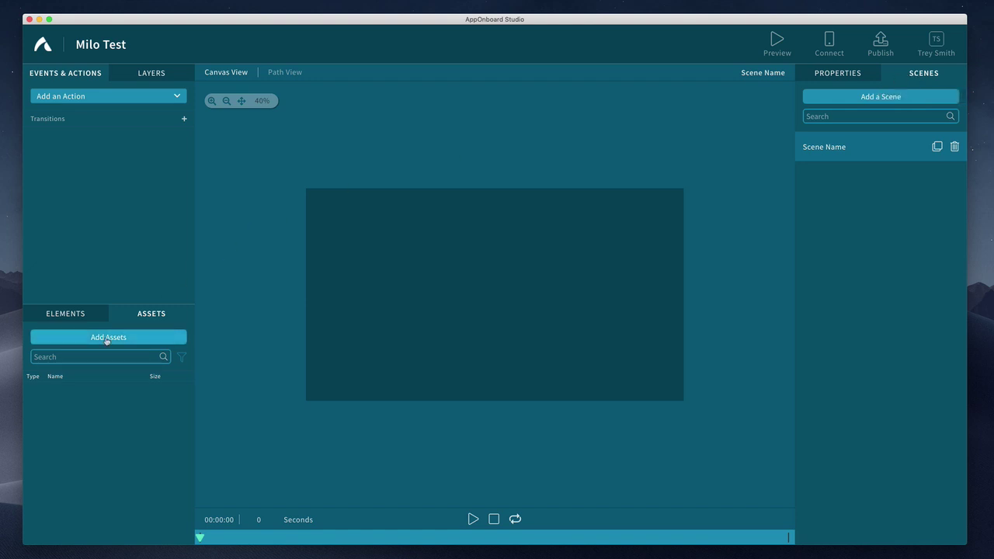
pyautogui.moveTo(107, 340); pyautogui.dragTo(479, 268)
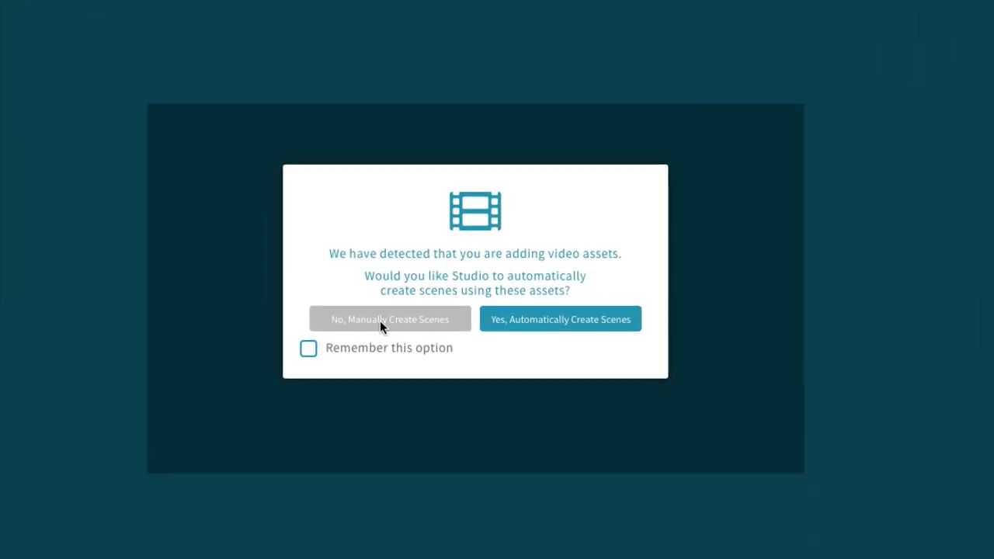
pyautogui.click(330, 329)
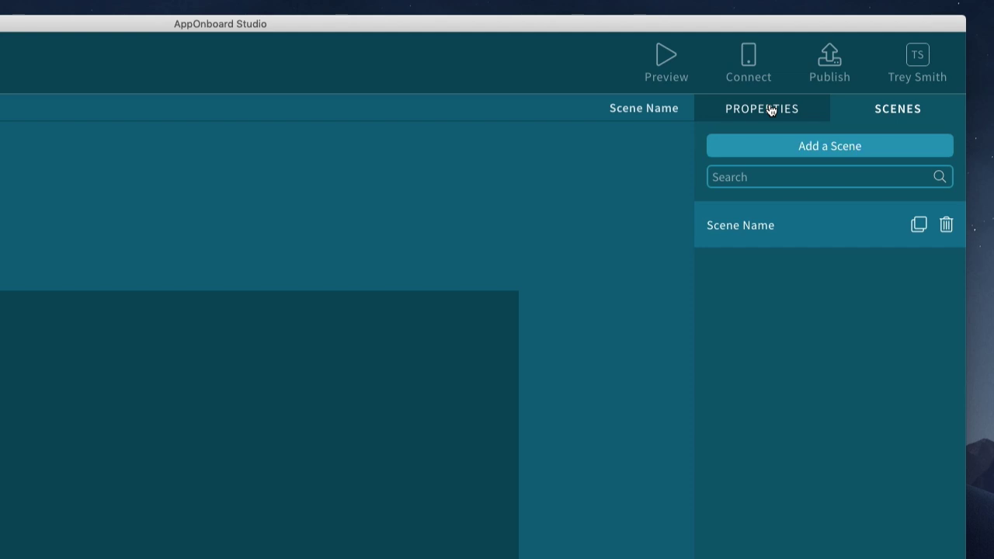
# Rename the first scene to Start in its scene properties
pyautogui.click(845, 74)
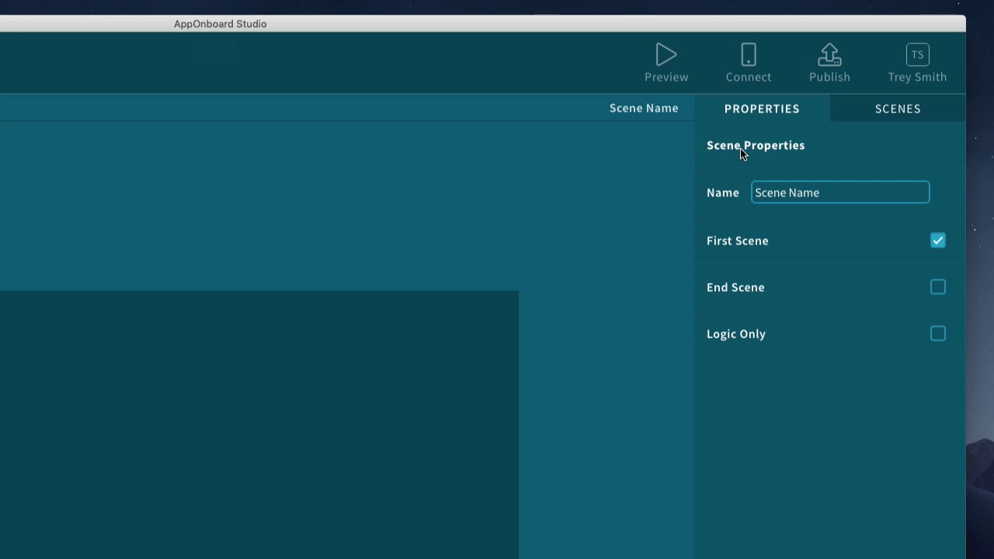
pyautogui.click(835, 194)
pyautogui.tripleClick(835, 194)
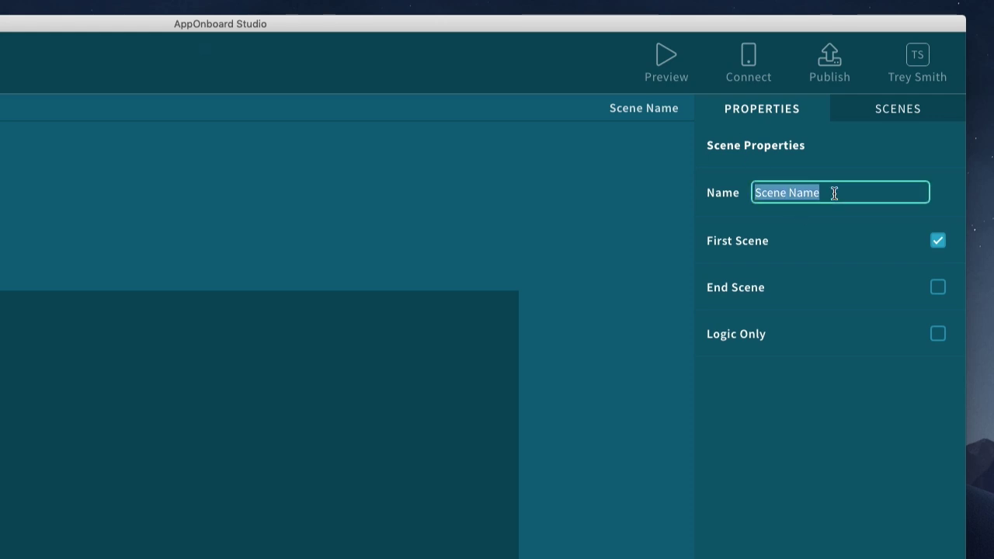
pyautogui.write('Start')
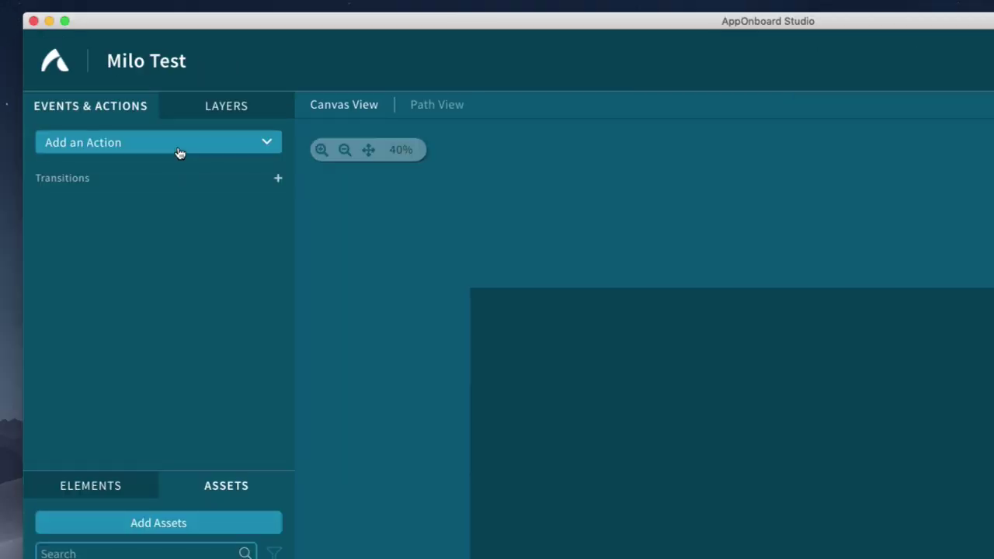
# Add a Play Video action to the Start scene using 01.mp4, triggered On Enter, and play back the scene
pyautogui.click(122, 101)
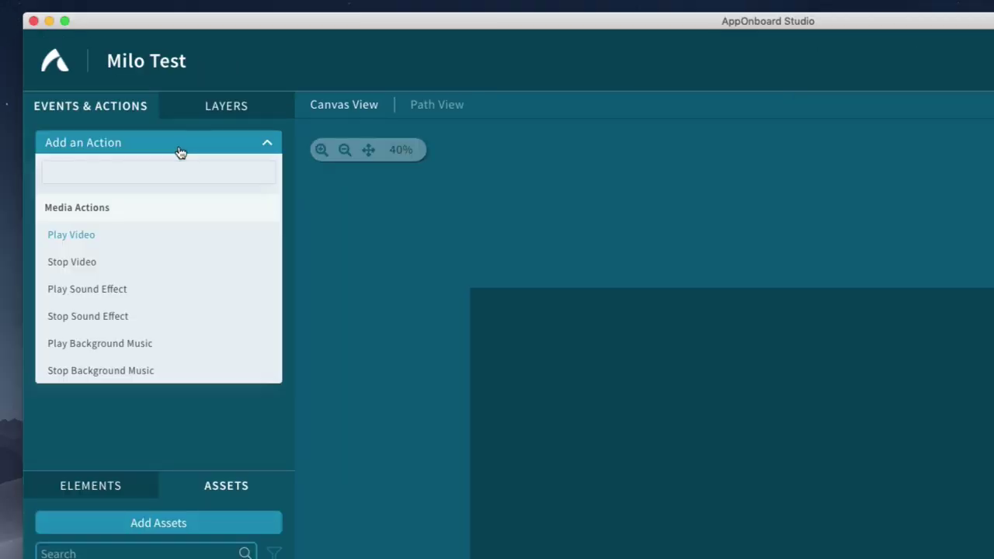
pyautogui.click(156, 237)
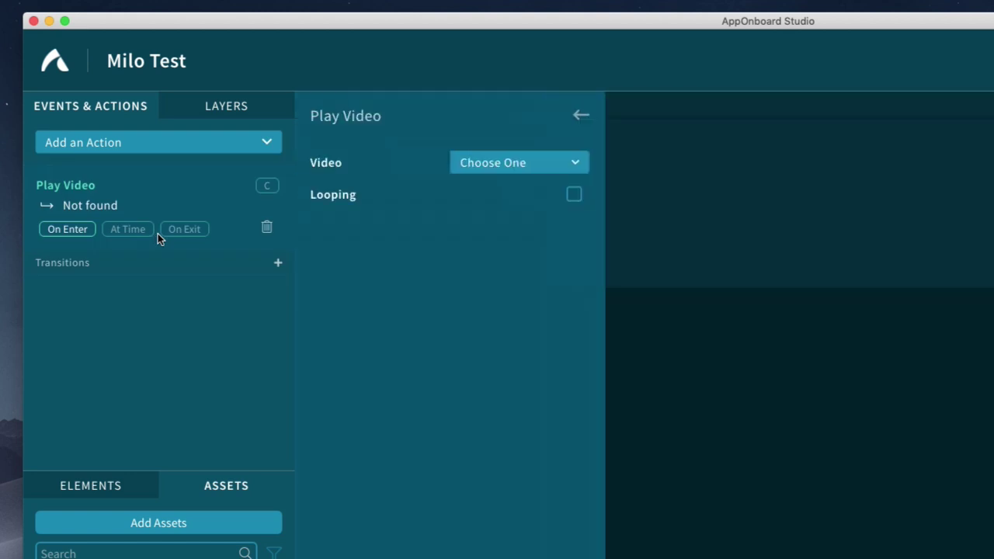
pyautogui.click(482, 167)
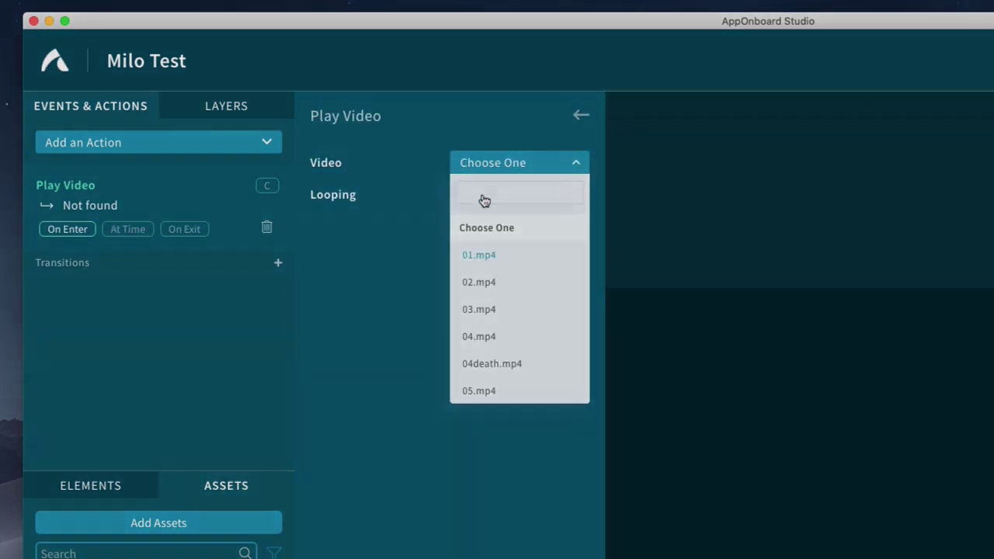
pyautogui.click(484, 259)
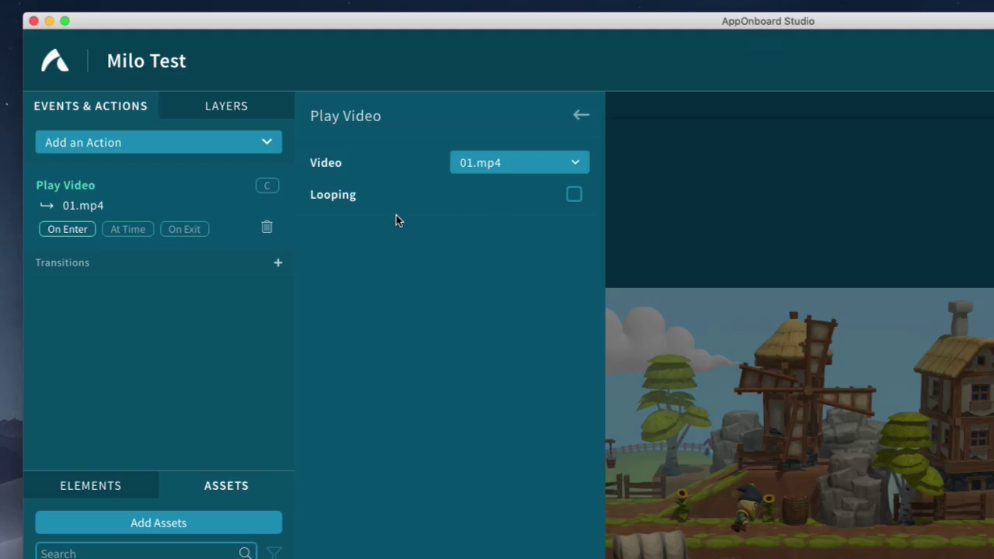
pyautogui.click(68, 231)
pyautogui.click(576, 117)
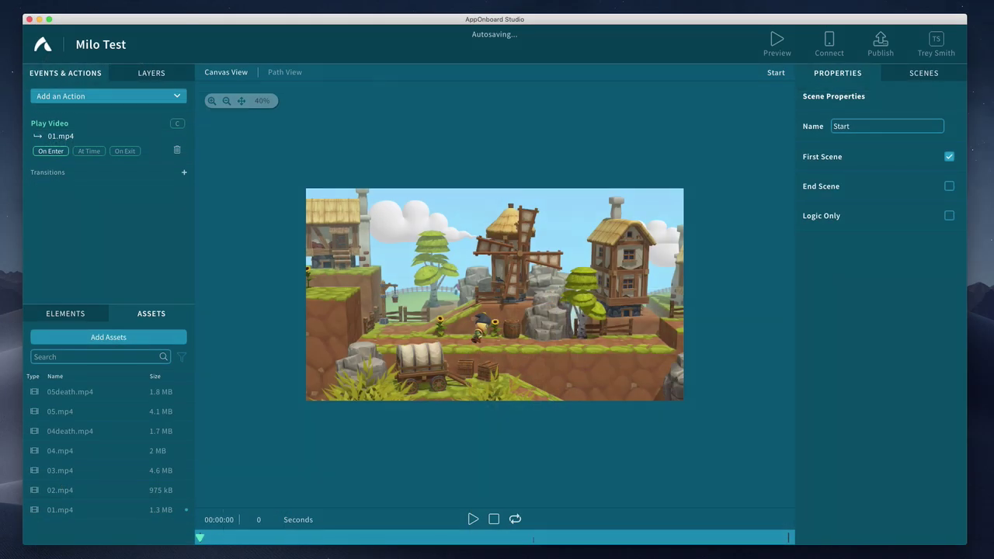
pyautogui.click(473, 518)
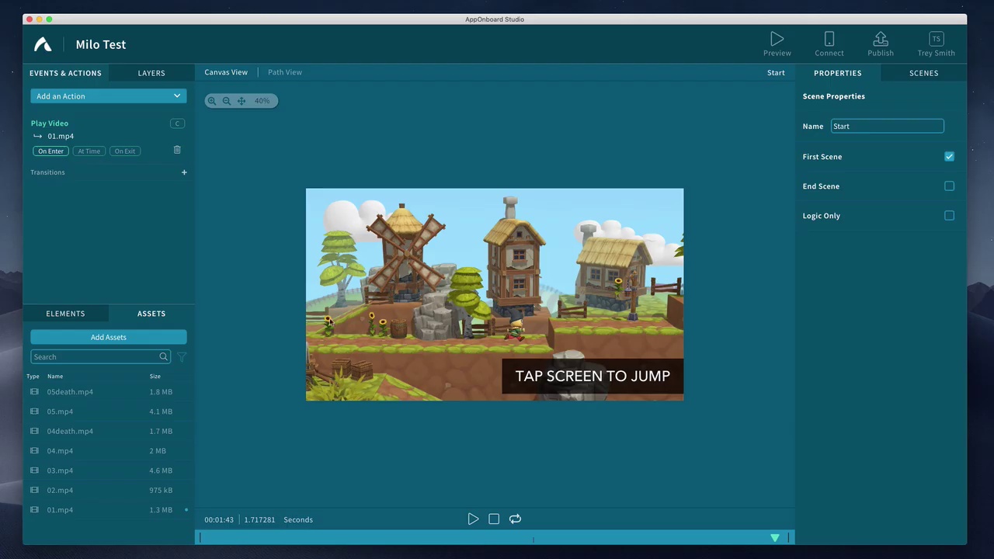
# Add a Show Element action to the Start scene and set its element to New Element
pyautogui.click(77, 95)
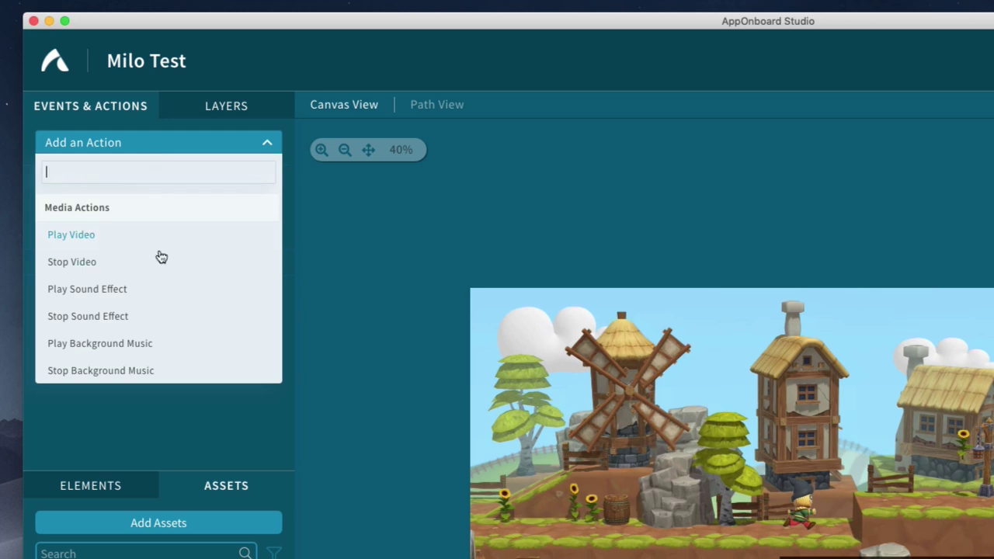
pyautogui.scroll(-1, 159, 256)
pyautogui.scroll(-5, 159, 256)
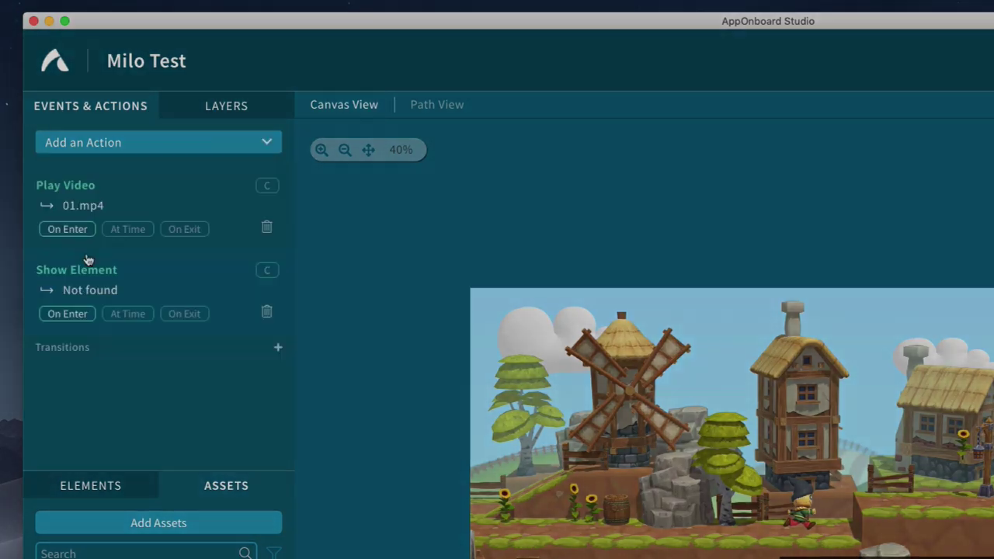
pyautogui.click(87, 256)
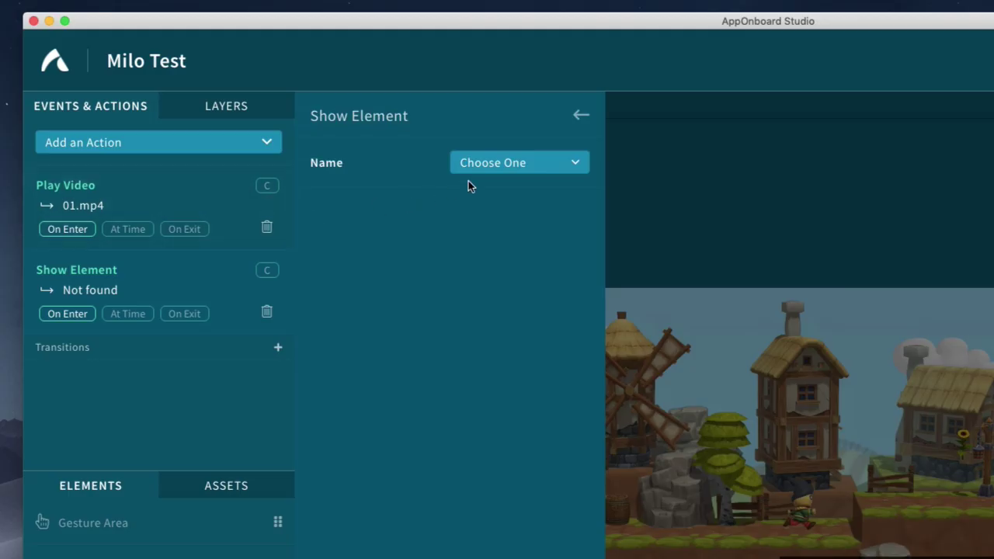
pyautogui.click(498, 169)
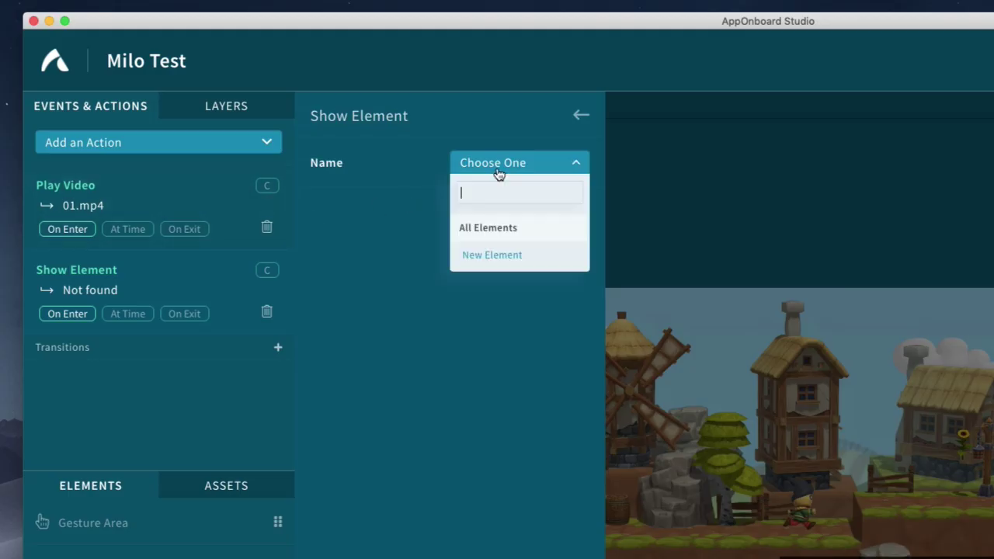
pyautogui.click(495, 257)
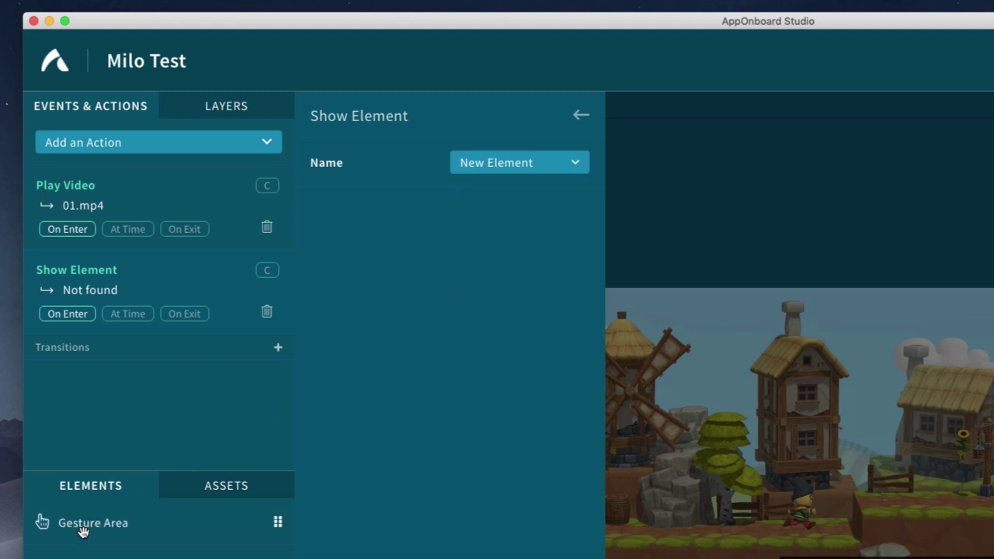
# Add a gesture area covering the whole Start scene canvas and name it Gesture (Scene 1)
pyautogui.moveTo(83, 531); pyautogui.dragTo(605, 374)
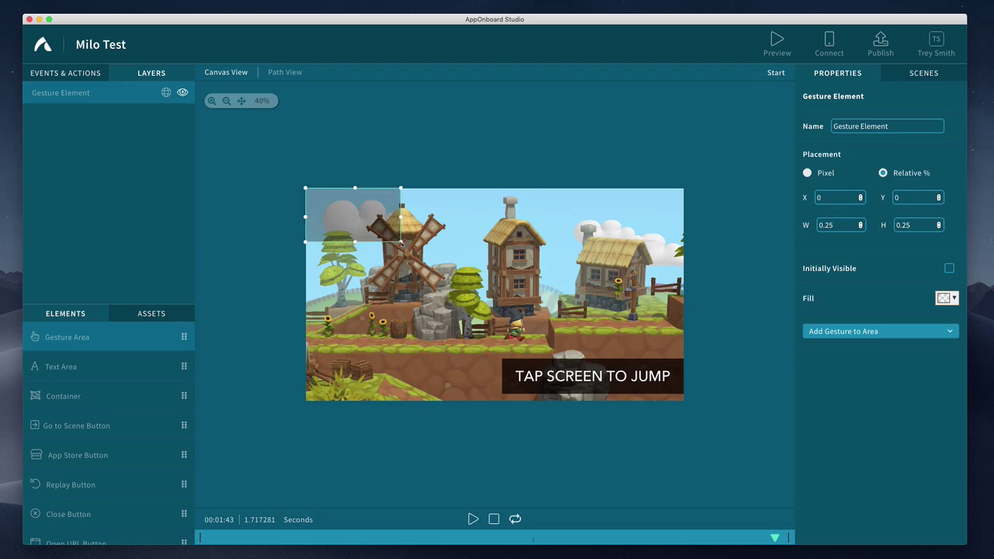
pyautogui.moveTo(400, 242); pyautogui.dragTo(689, 402)
pyautogui.click(887, 124)
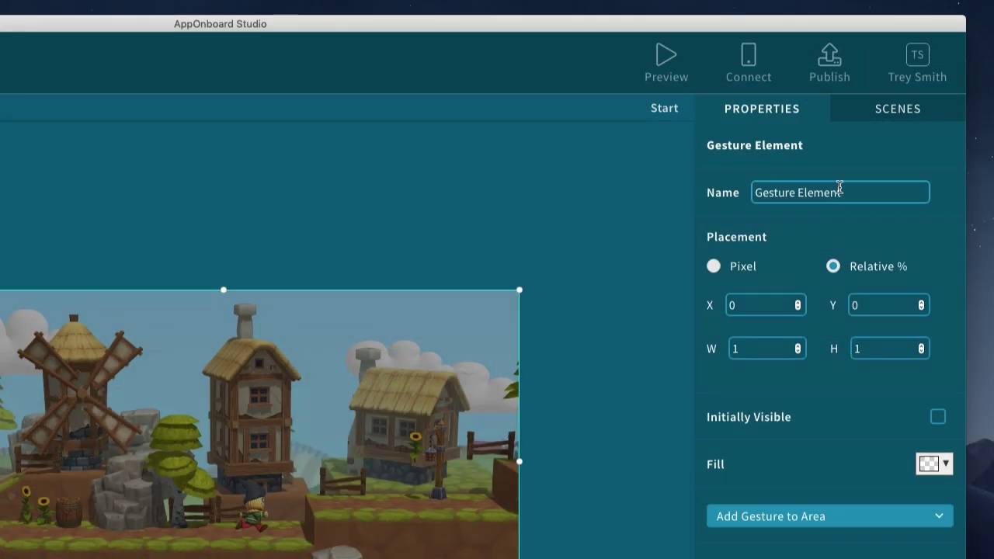
pyautogui.doubleClick(840, 189)
pyautogui.press('BackSpace')
pyautogui.write('(Scene 1')
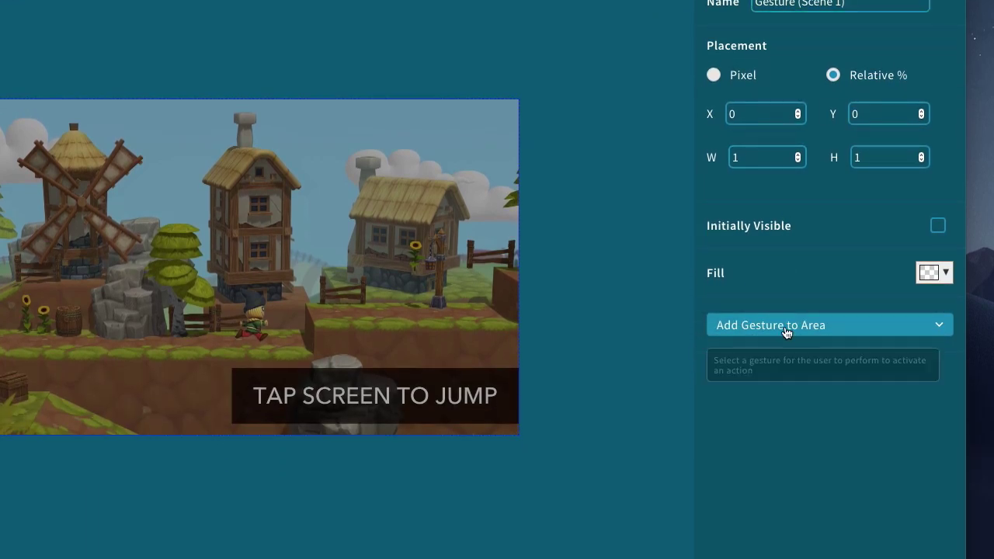
# Add a Tap gesture to the Start scene's gesture area and give it a transition
pyautogui.click(780, 427)
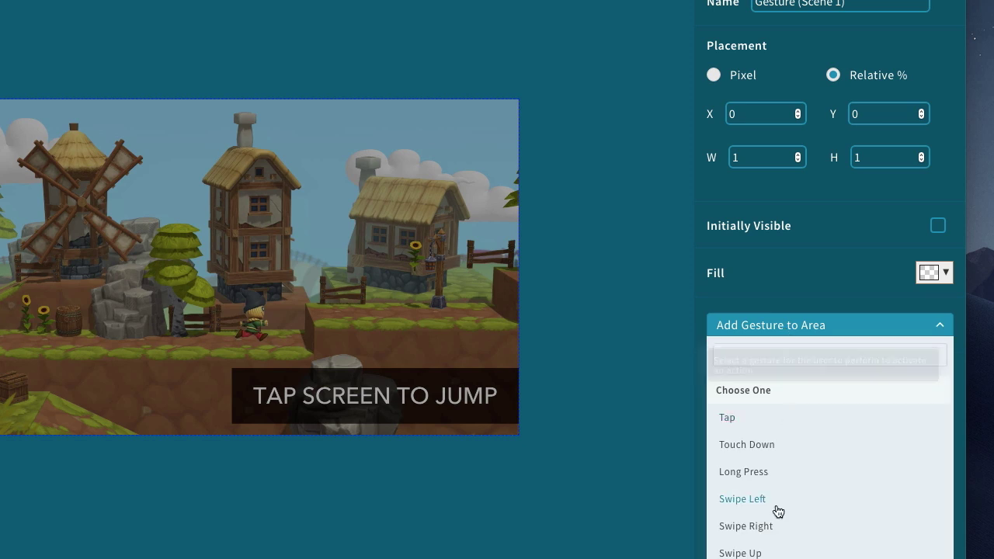
pyautogui.click(776, 423)
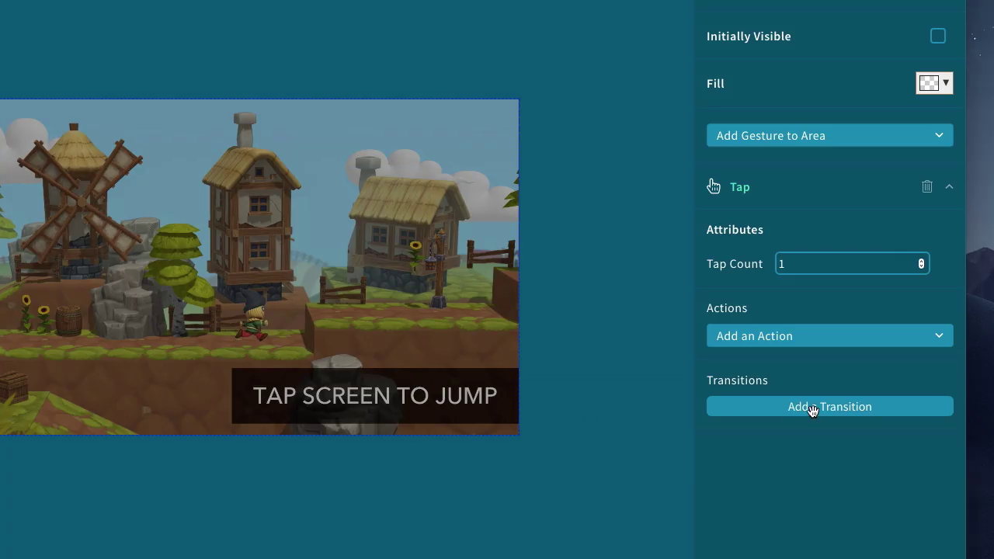
pyautogui.click(812, 410)
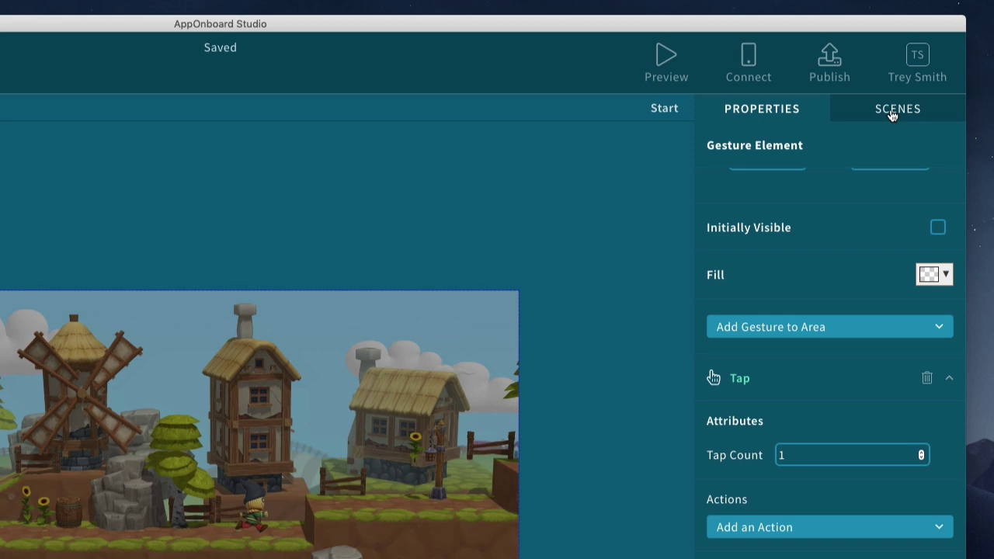
# Add a new scene named Scene 2 and show its scene properties
pyautogui.click(892, 113)
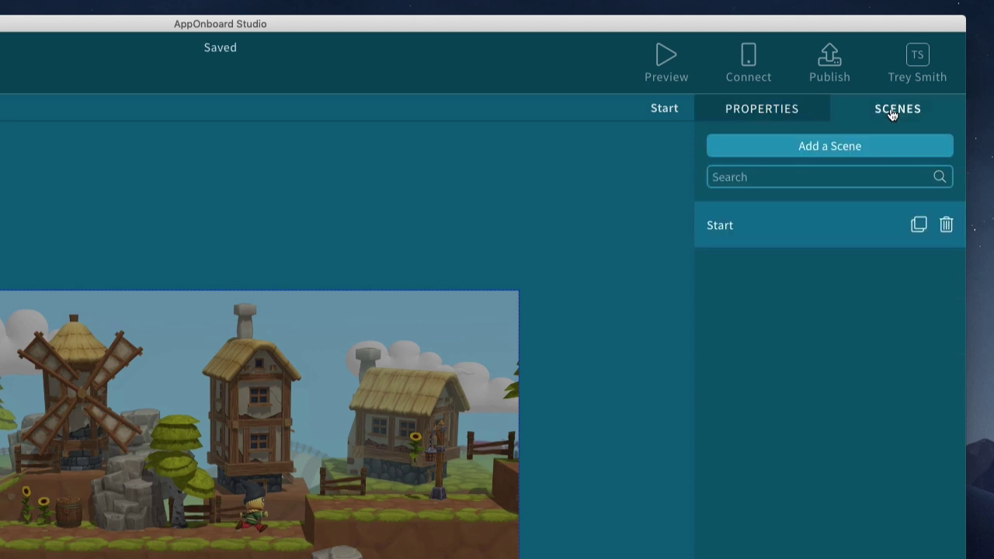
pyautogui.click(839, 147)
pyautogui.write('S')
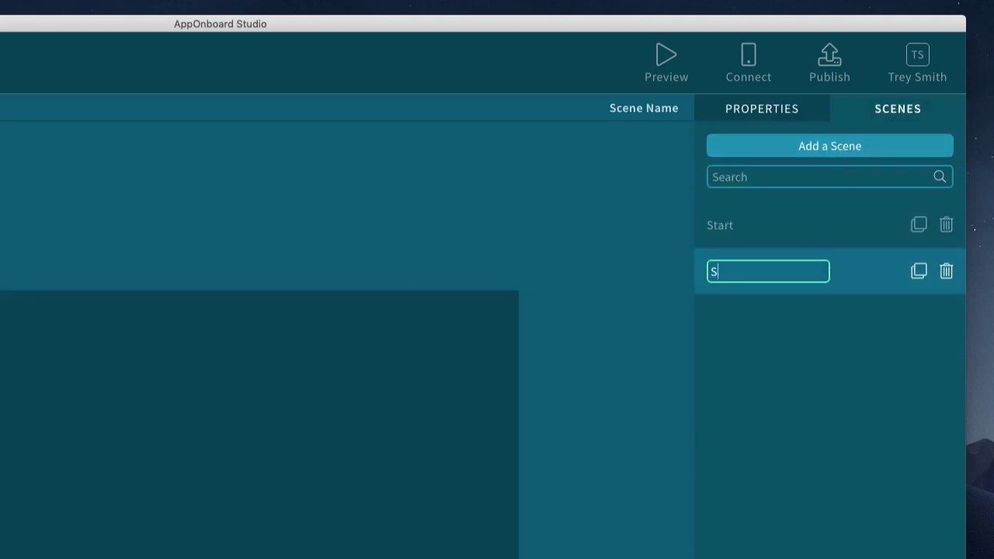
pyautogui.write('cene 2')
pyautogui.press('Return')
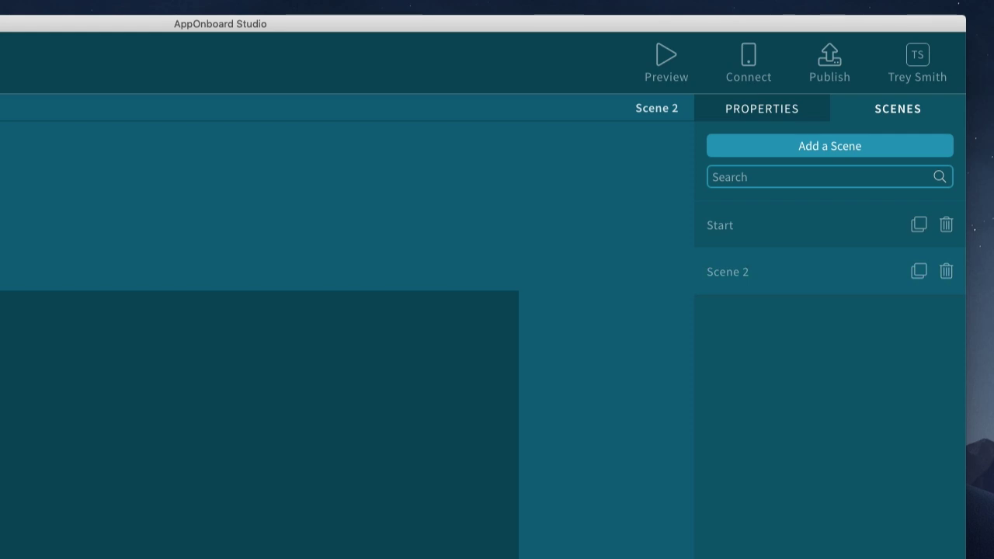
pyautogui.click(757, 112)
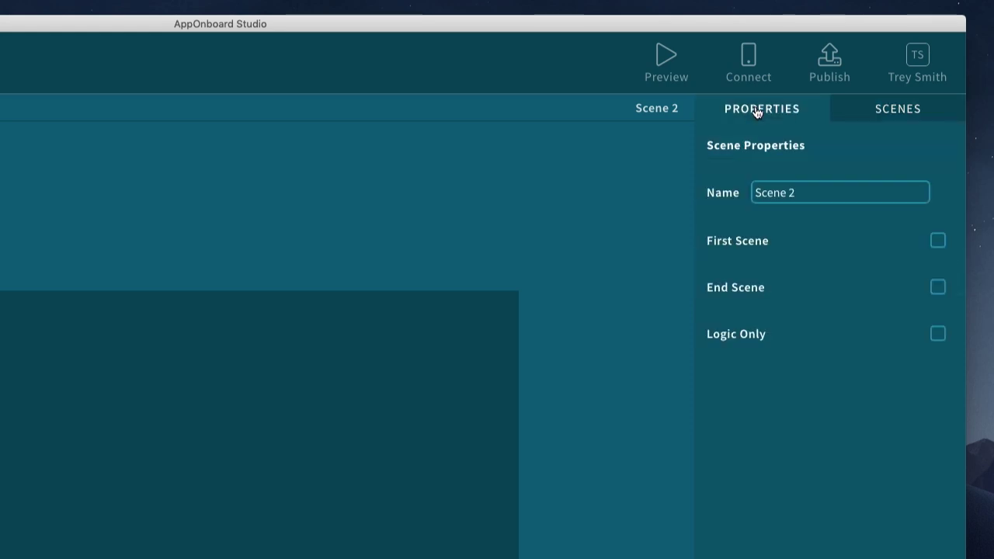
# Return to the Start scene's gesture area, scrub the video to its end, and set the Tap transition's destination to Scene 2
pyautogui.click(886, 113)
pyautogui.click(777, 221)
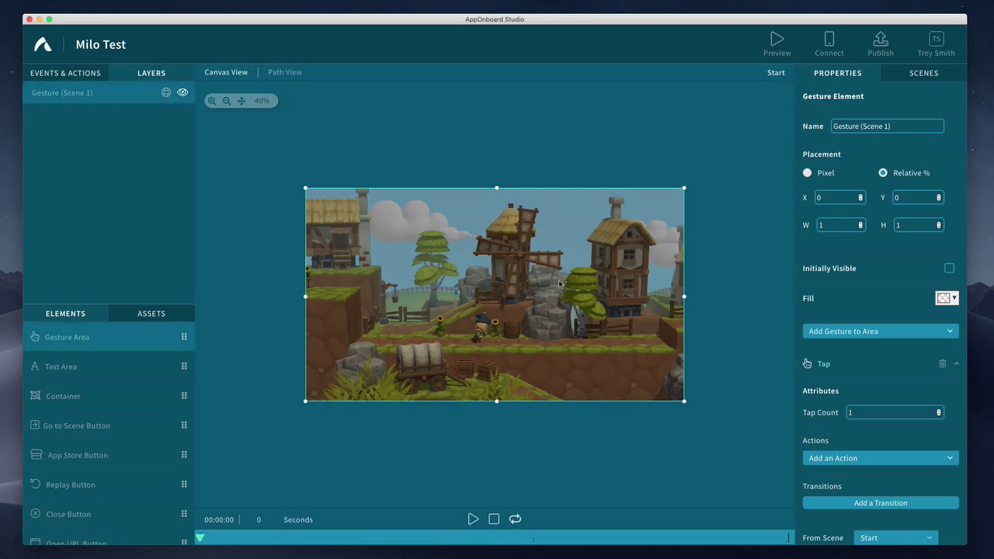
pyautogui.scroll(-3, 893, 404)
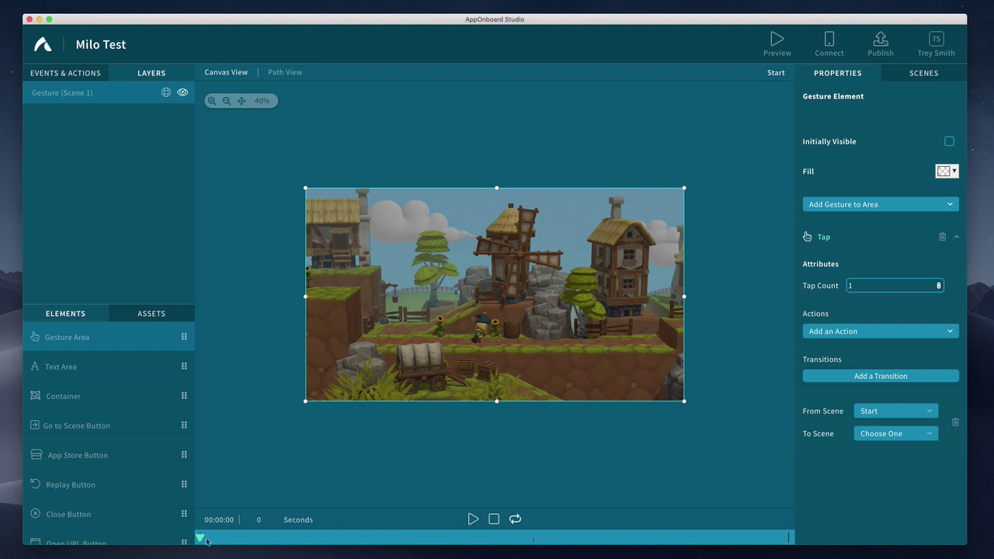
pyautogui.moveTo(201, 537); pyautogui.dragTo(789, 544)
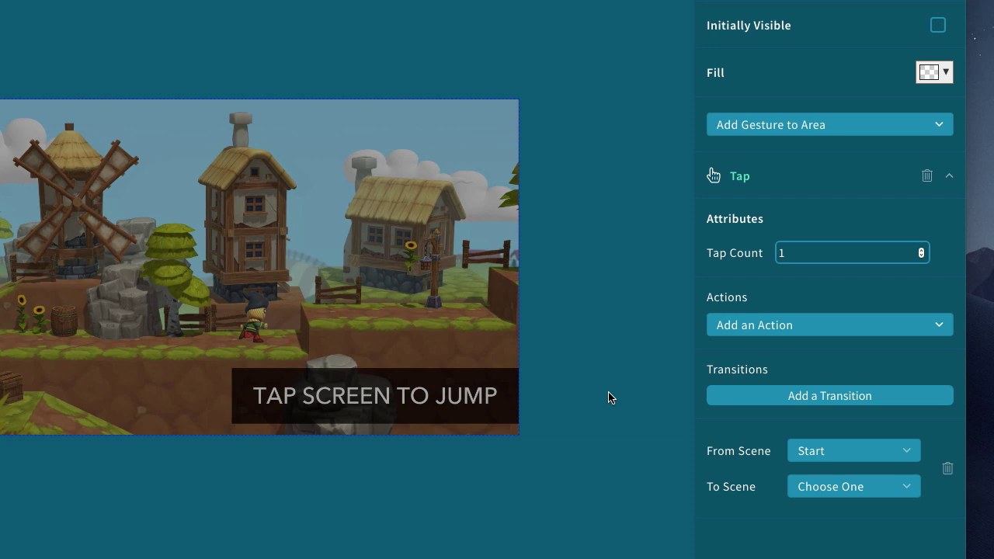
pyautogui.click(828, 489)
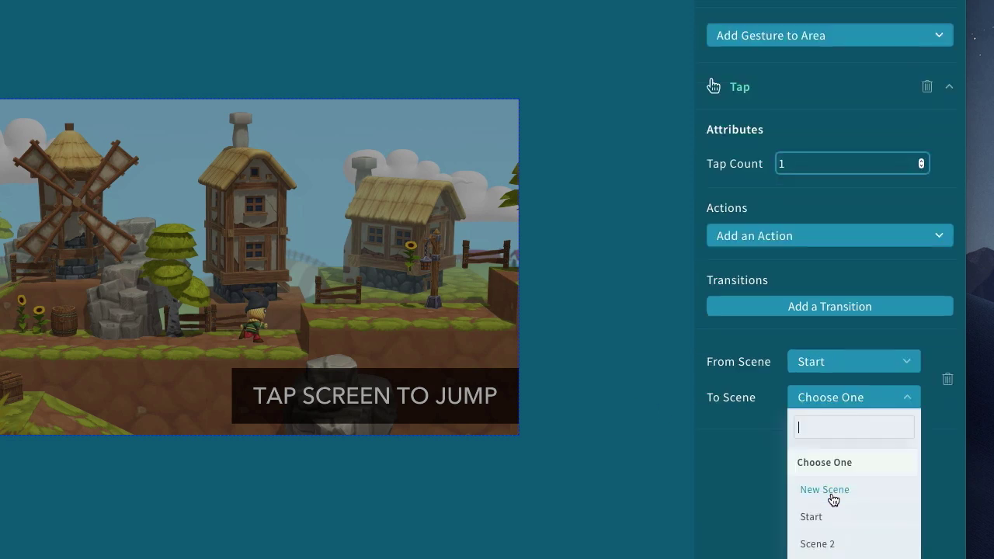
pyautogui.click(835, 544)
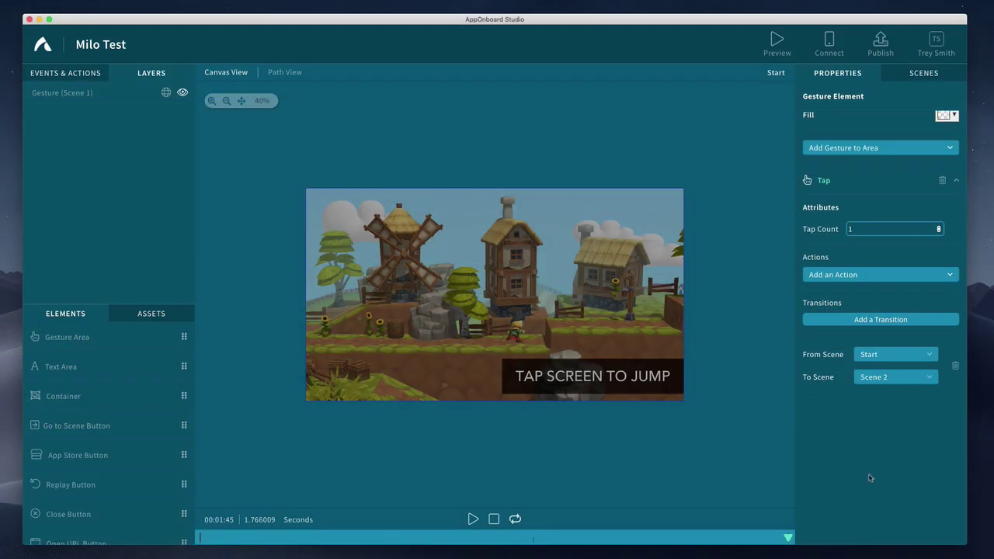
# Open Scene 2 and add a Play Video action that uses 02.mp4
pyautogui.click(917, 72)
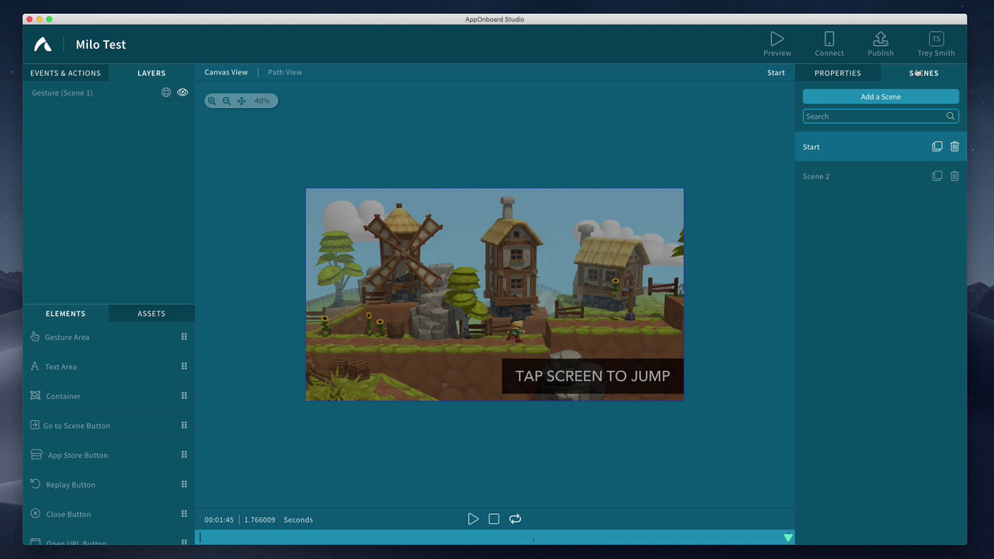
pyautogui.click(847, 176)
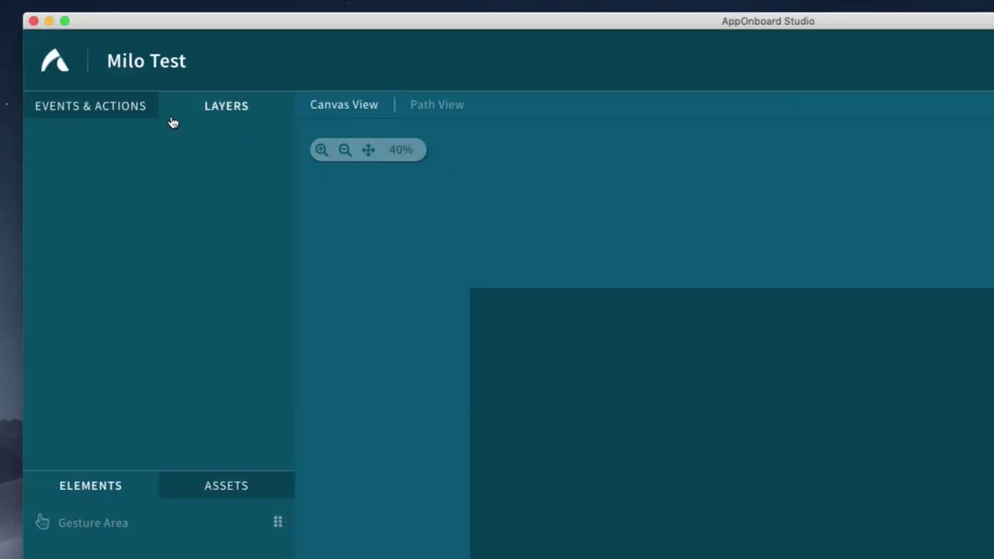
pyautogui.click(89, 75)
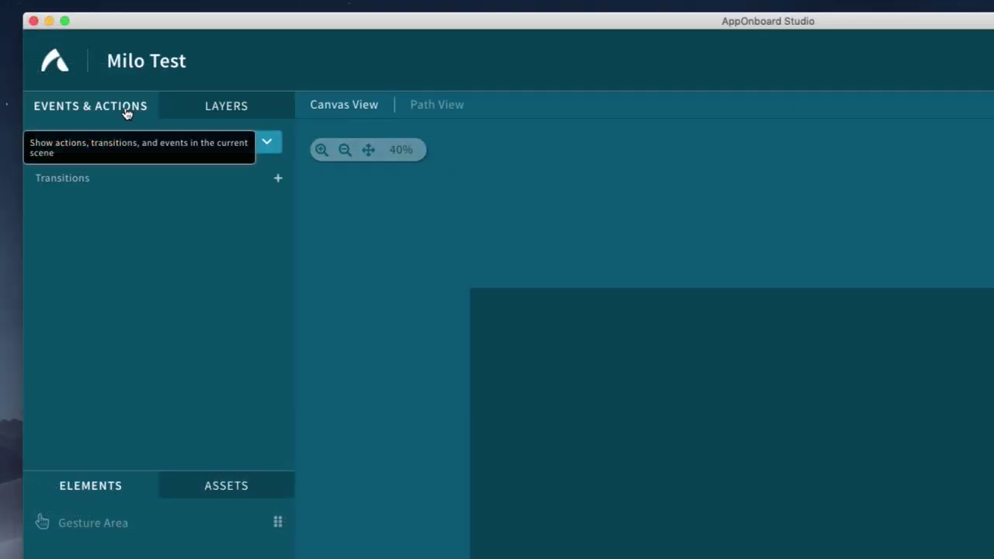
pyautogui.click(196, 145)
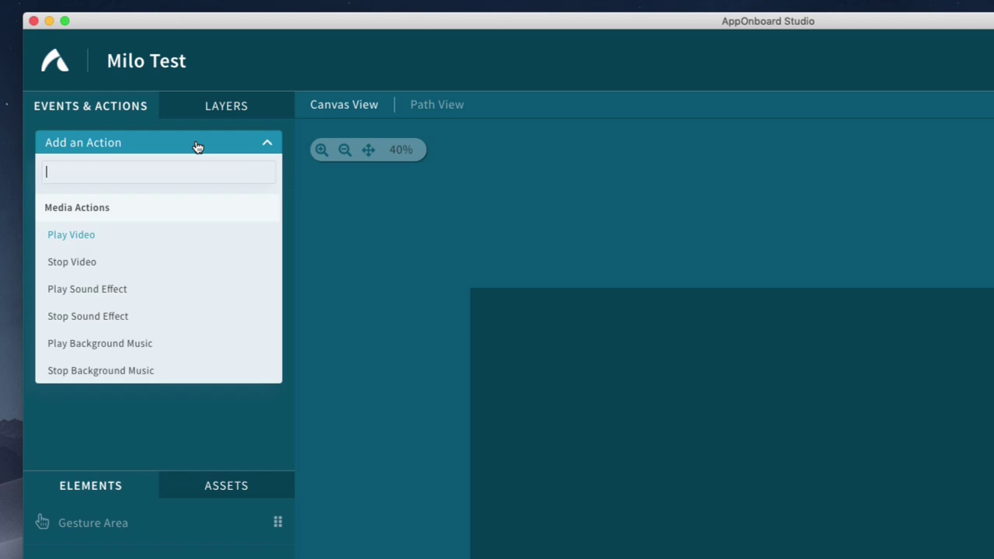
pyautogui.click(117, 237)
pyautogui.click(476, 173)
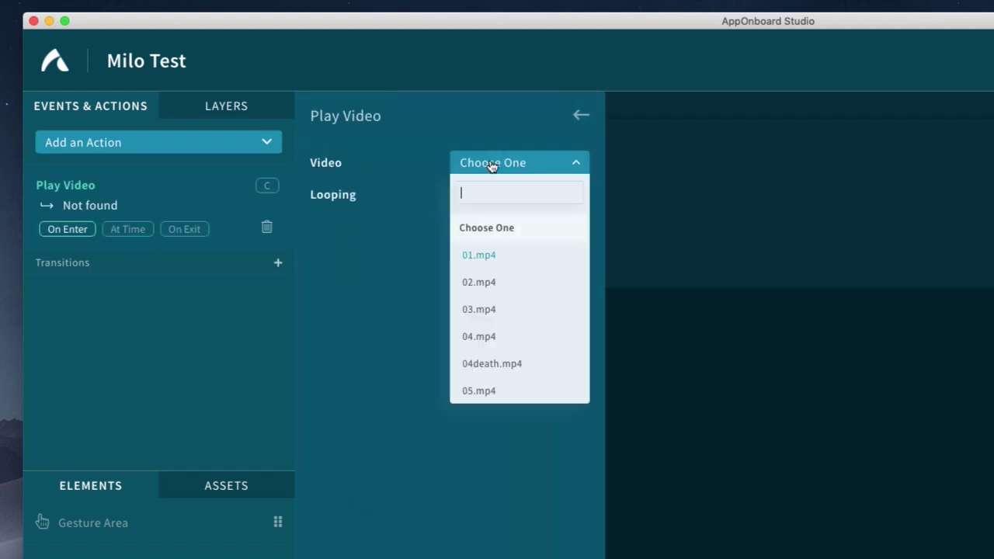
pyautogui.click(480, 284)
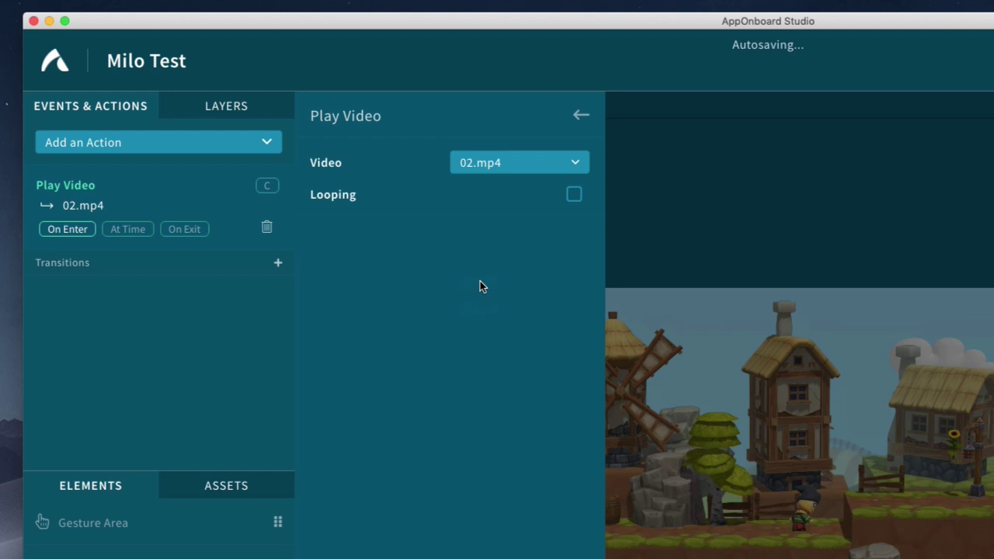
# Add a Show Element action to Scene 2 and set its element to New Element
pyautogui.click(199, 144)
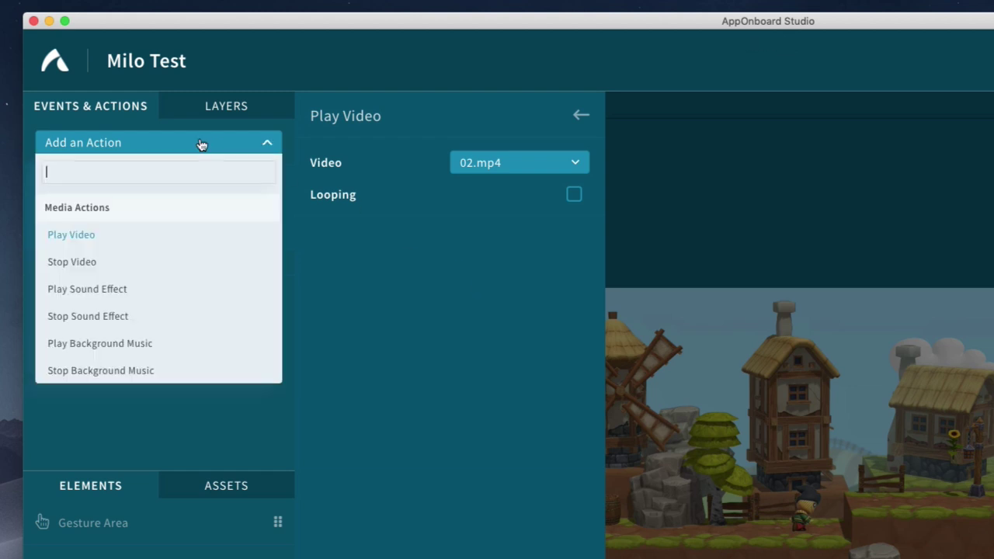
pyautogui.scroll(-3, 189, 258)
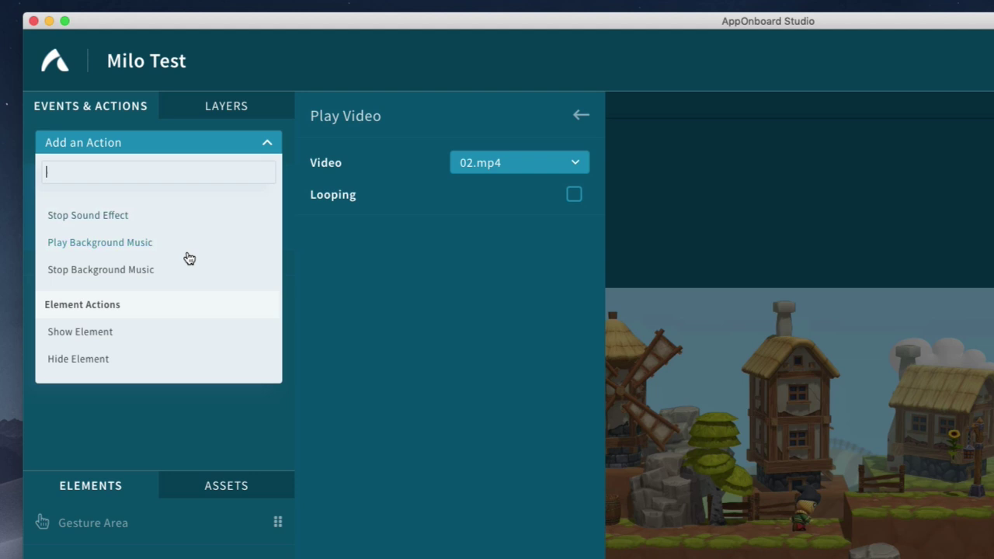
pyautogui.click(111, 331)
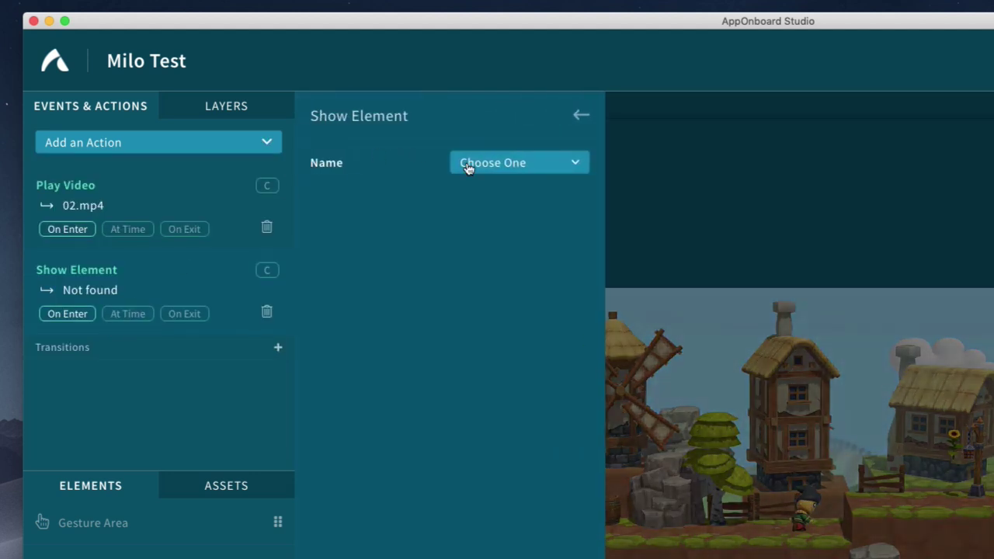
pyautogui.click(469, 167)
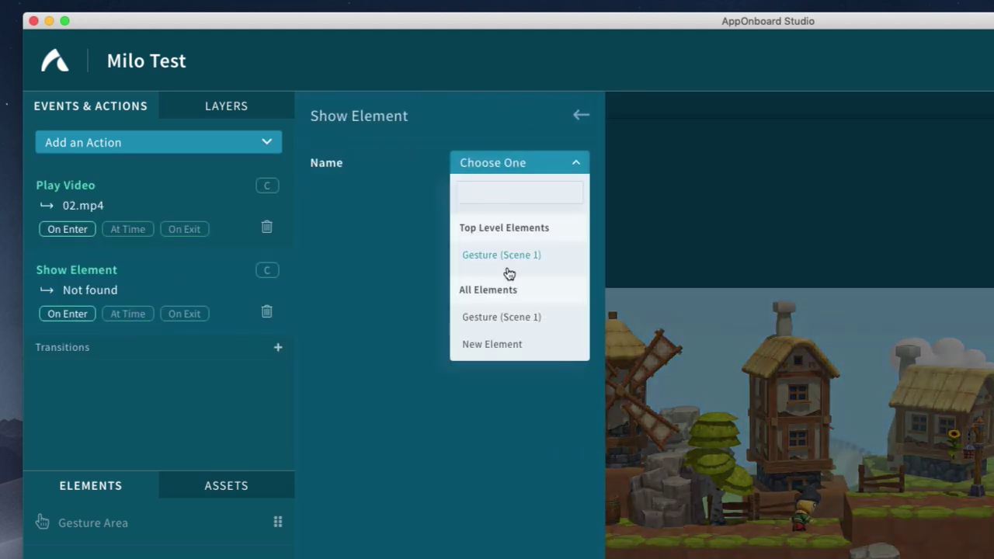
pyautogui.click(513, 346)
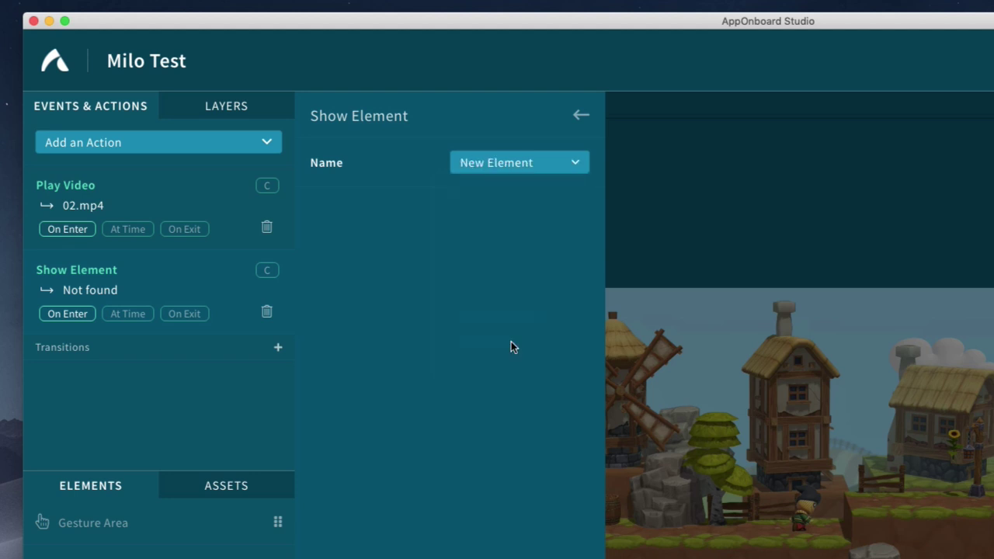
# Add a gesture area covering the whole Scene 2 canvas and name it Gesture (Scene 2)
pyautogui.moveTo(70, 533); pyautogui.dragTo(704, 494)
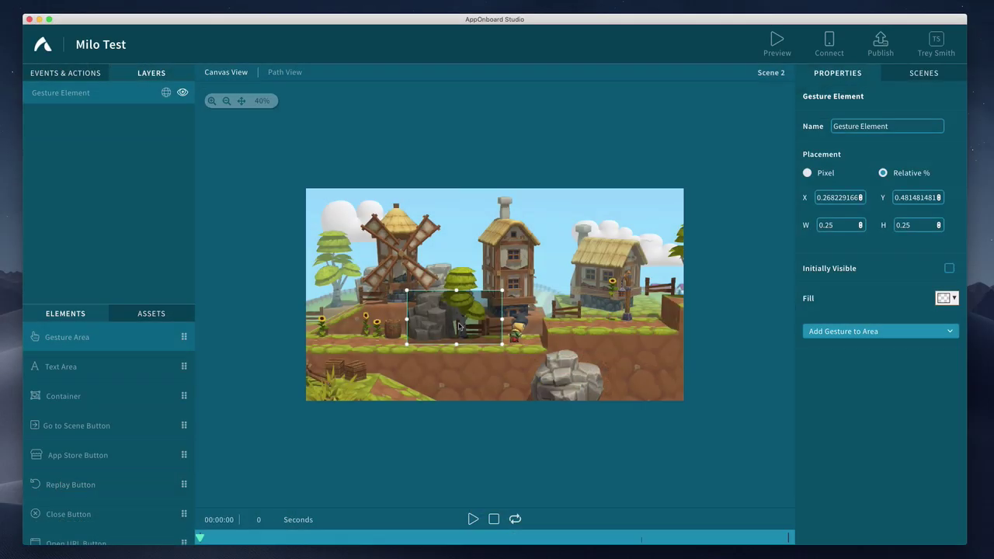
pyautogui.moveTo(368, 247); pyautogui.dragTo(349, 222)
pyautogui.moveTo(401, 242); pyautogui.dragTo(699, 406)
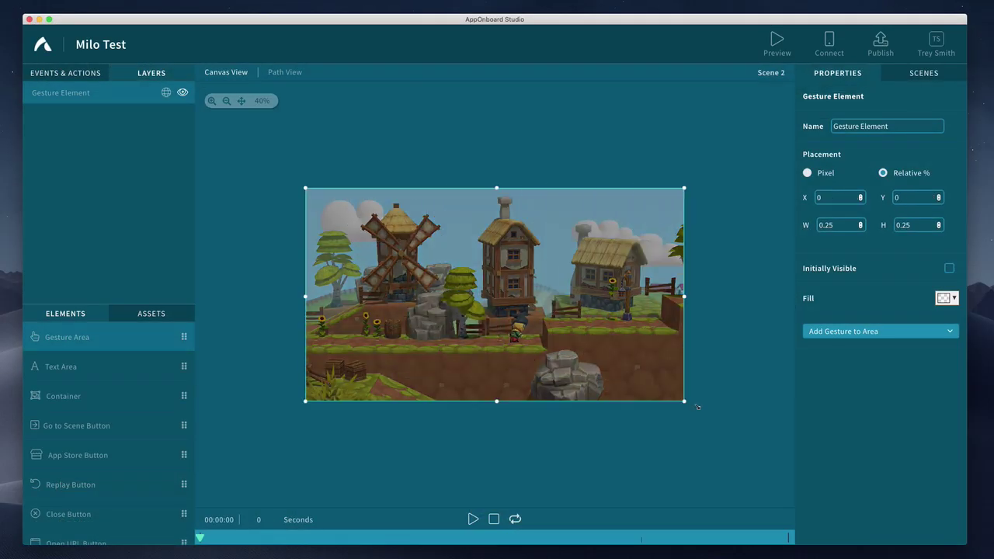
pyautogui.click(884, 128)
pyautogui.doubleClick(878, 126)
pyautogui.write('(Scene 2')
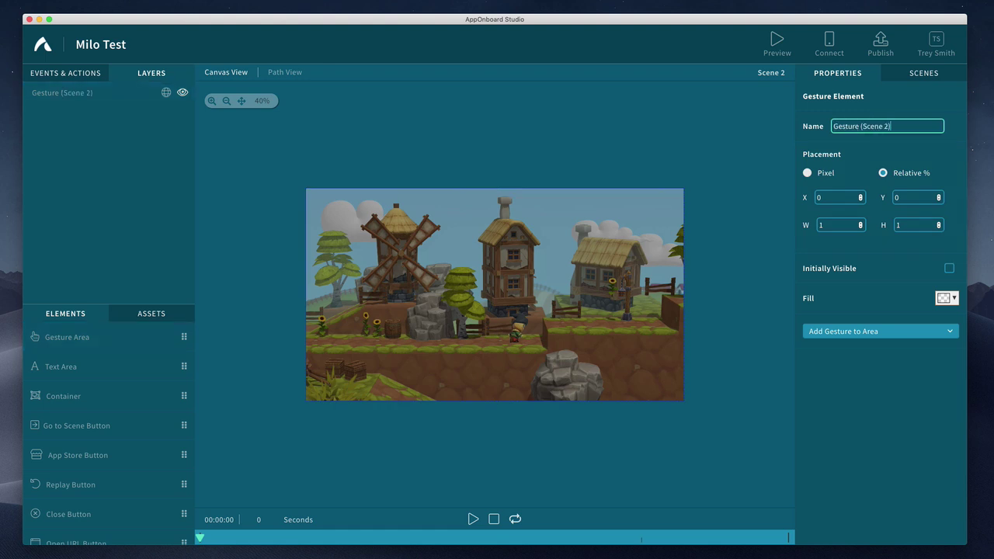
pyautogui.click(593, 246)
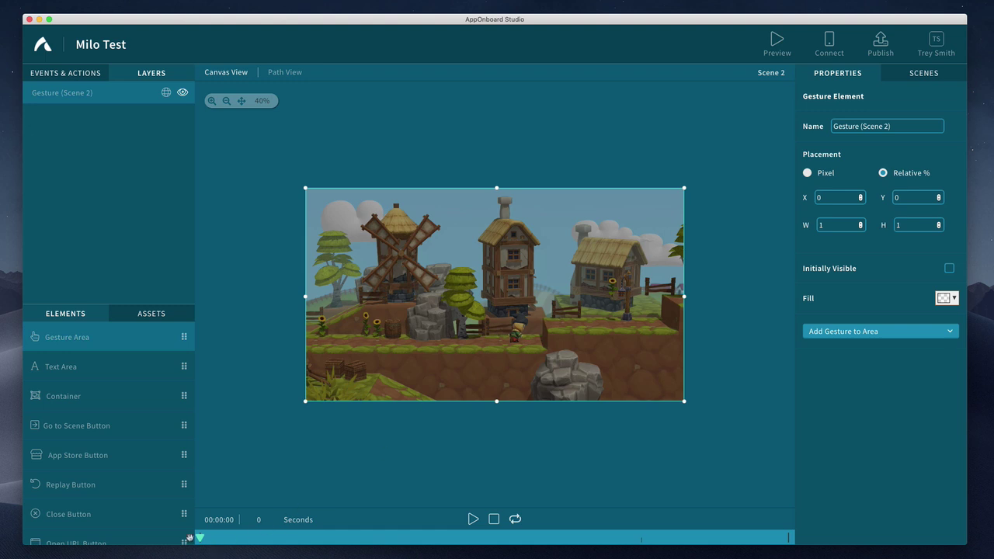
# Scrub the Scene 2 video to near its end, then add a Tap gesture with a transition to the gesture area
pyautogui.moveTo(200, 537); pyautogui.dragTo(779, 539)
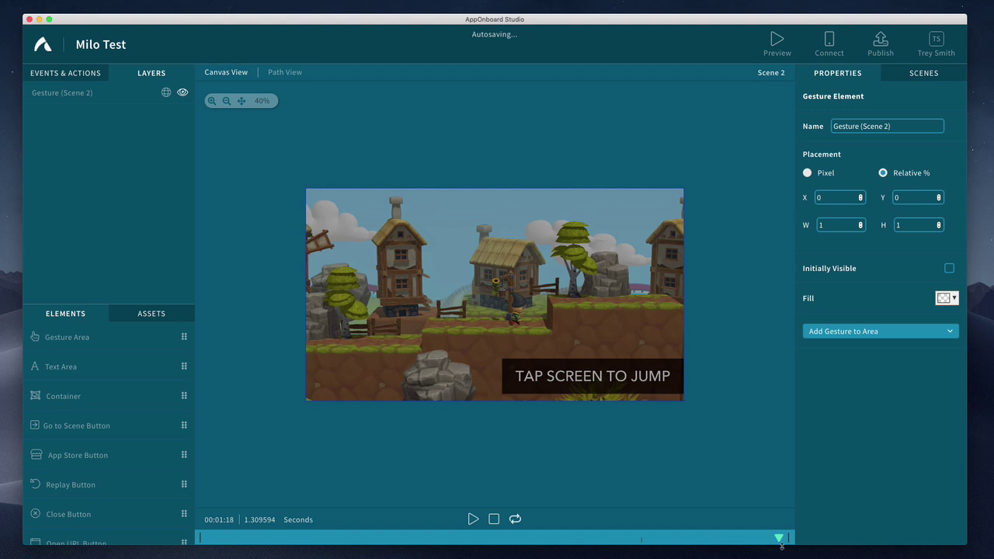
pyautogui.click(862, 338)
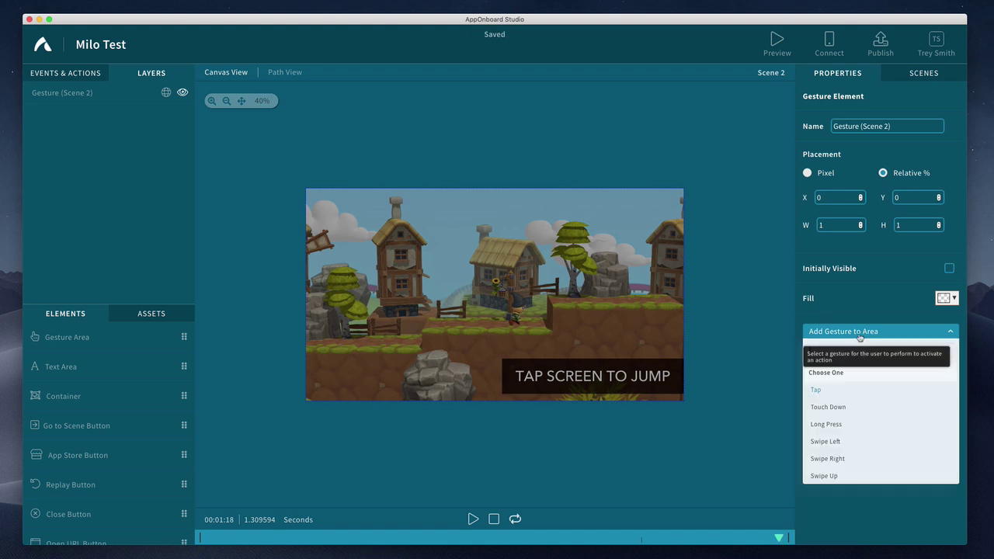
pyautogui.click(818, 390)
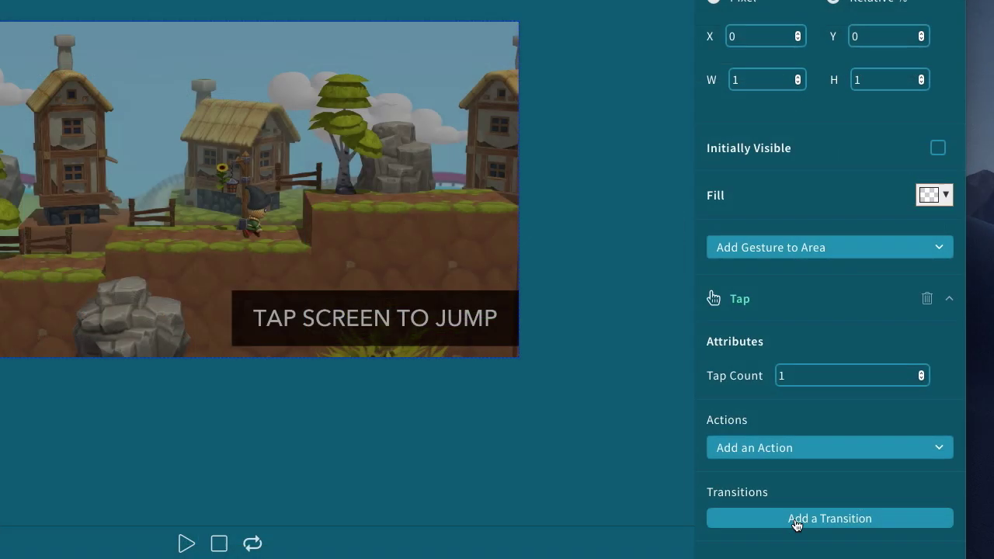
pyautogui.click(858, 506)
pyautogui.scroll(-2, 797, 525)
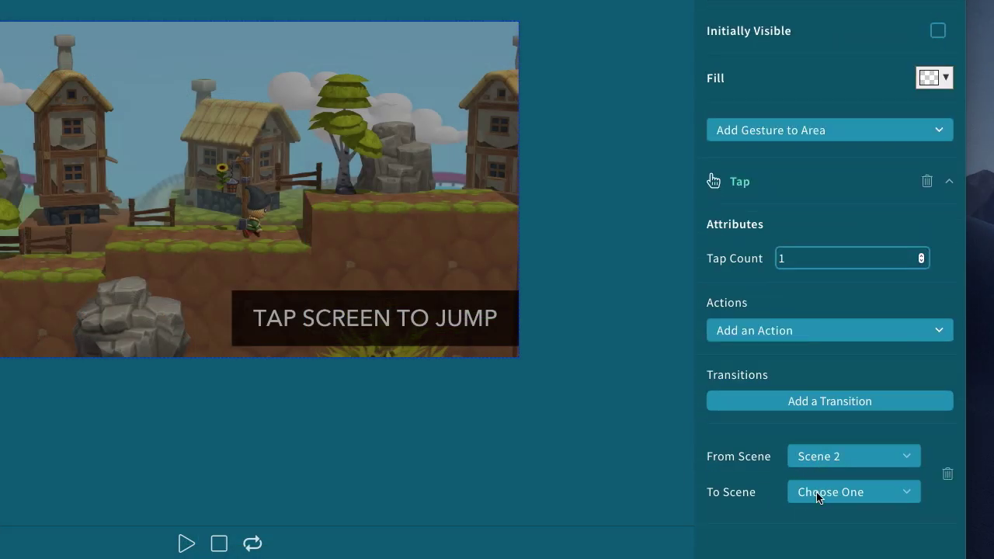
# Try setting the Scene 2 Tap transition's destination to New Scene
pyautogui.click(817, 501)
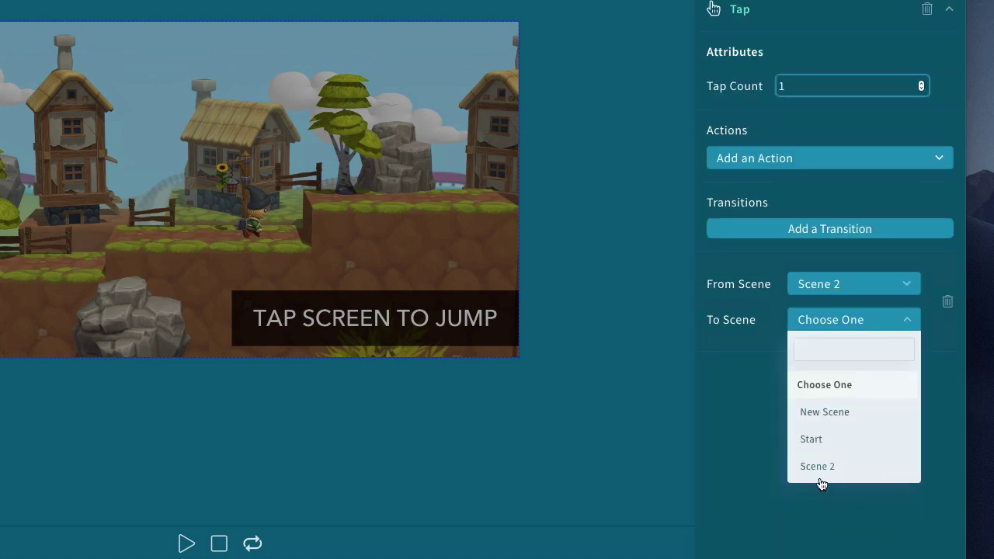
pyautogui.click(825, 413)
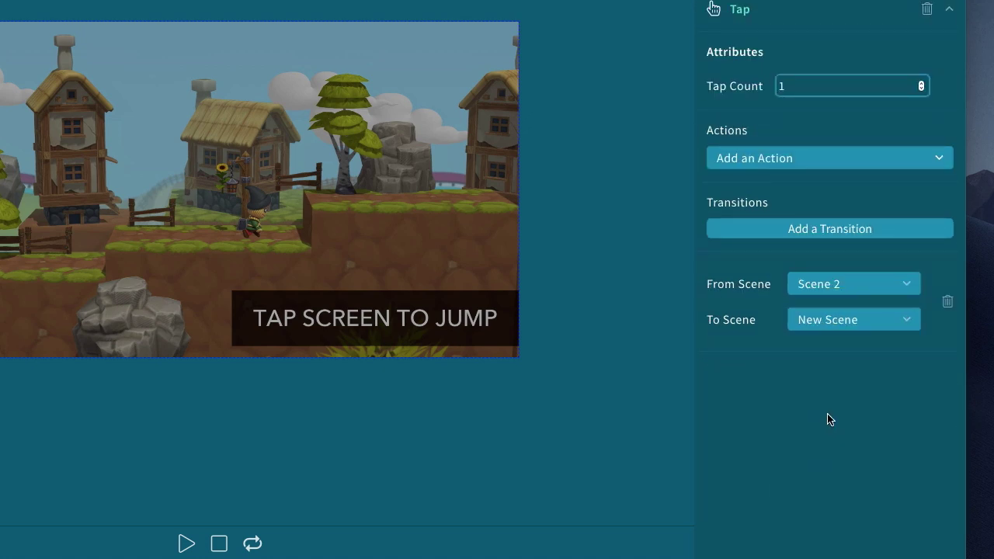
pyautogui.click(828, 324)
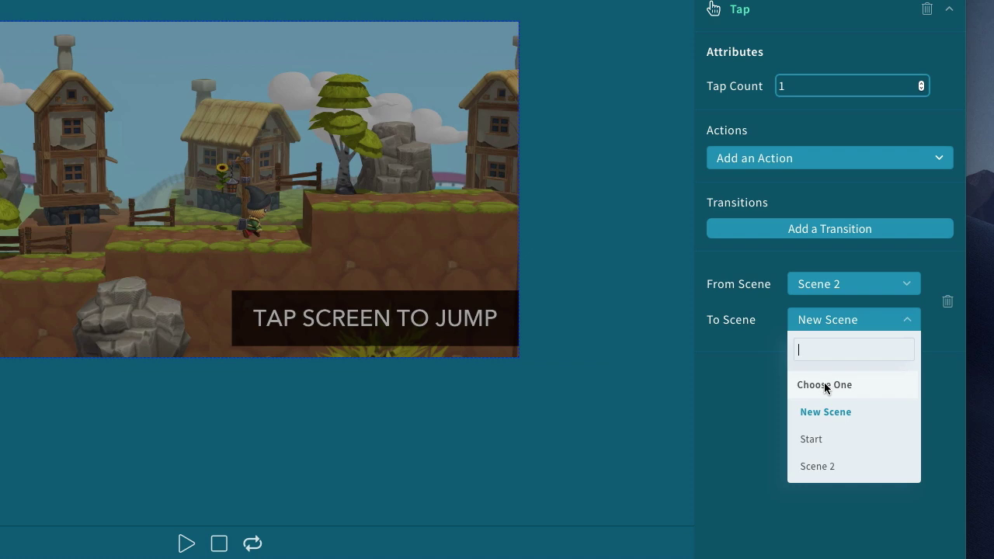
pyautogui.click(744, 371)
# Add a new scene to the project and name it Scene 3
pyautogui.scroll(4, 901, 295)
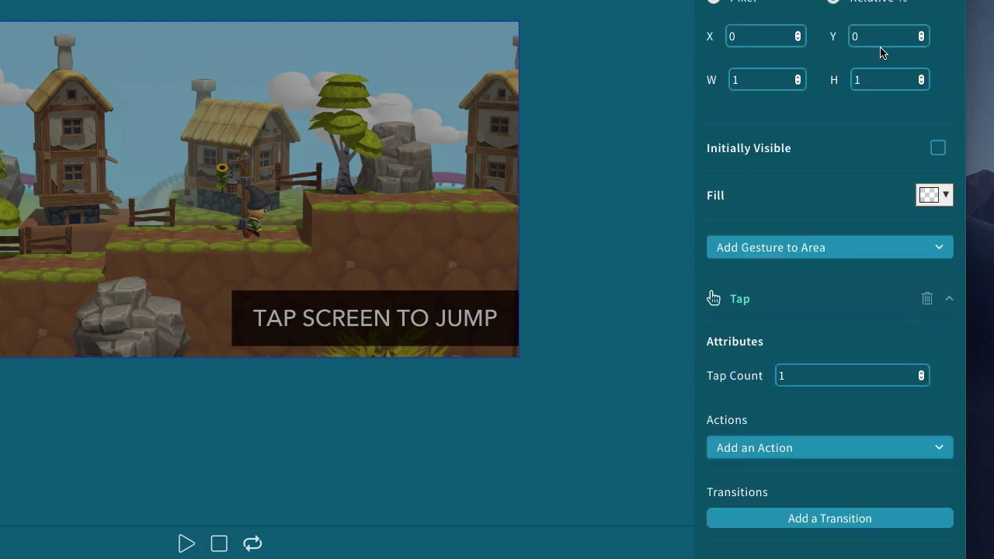
pyautogui.click(923, 73)
pyautogui.click(872, 97)
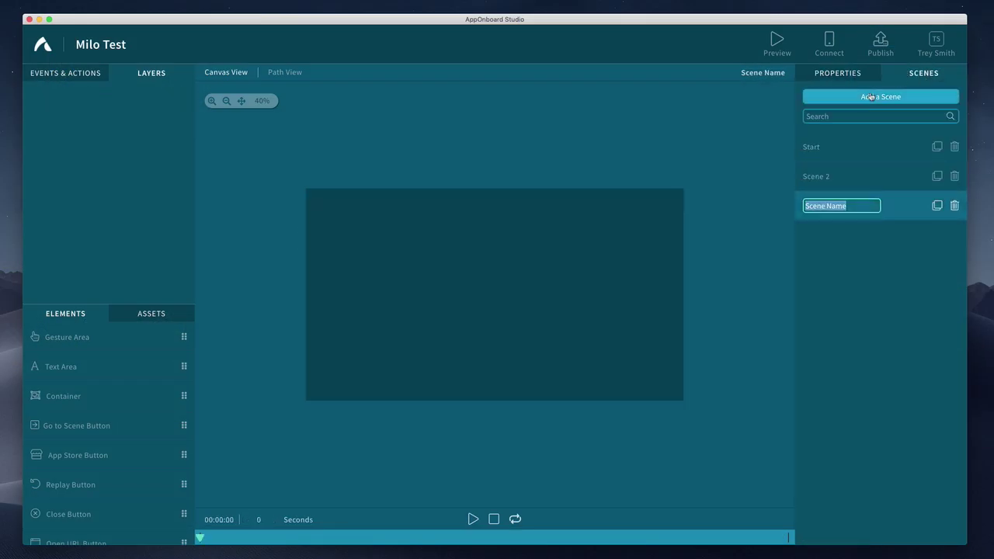
pyautogui.write('Scene 3')
pyautogui.press('Return')
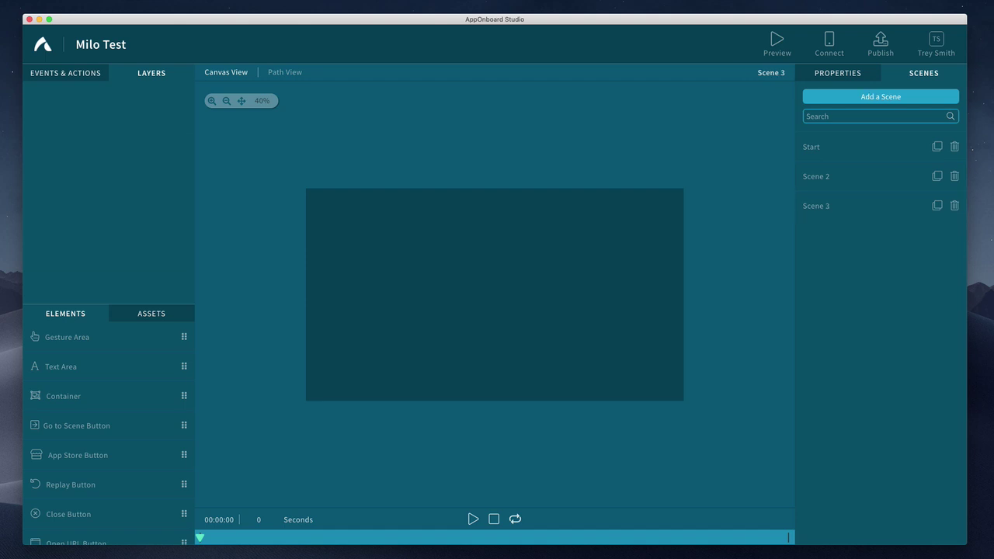
# Return to Scene 2's gesture area, set its Tap transition's destination to Scene 3, and preview the demo
pyautogui.click(855, 176)
pyautogui.click(569, 277)
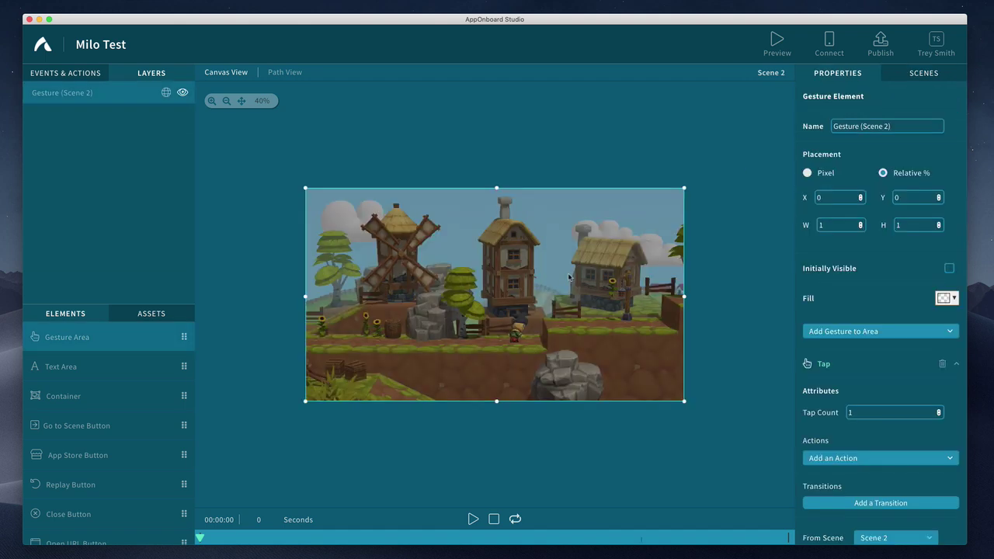
pyautogui.scroll(-5, 885, 392)
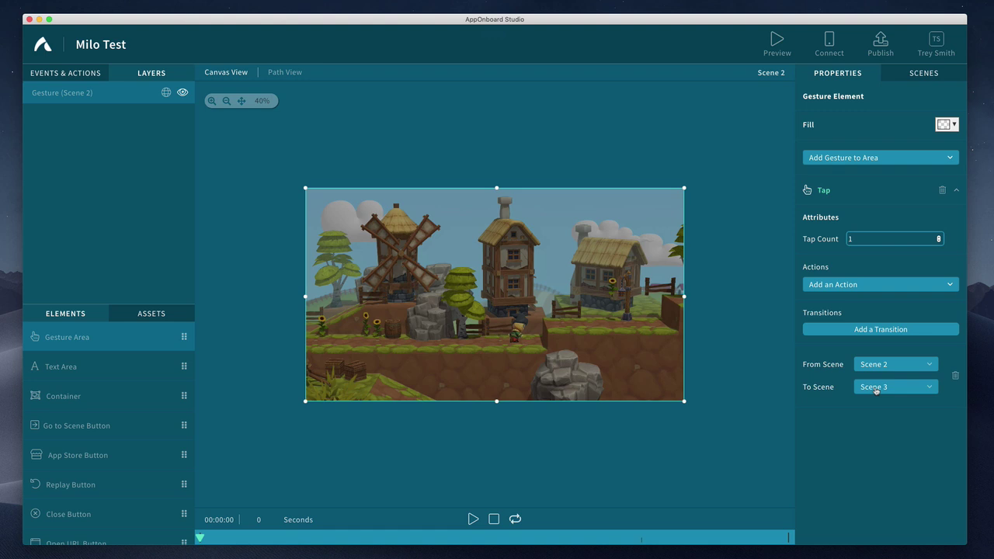
pyautogui.click(776, 43)
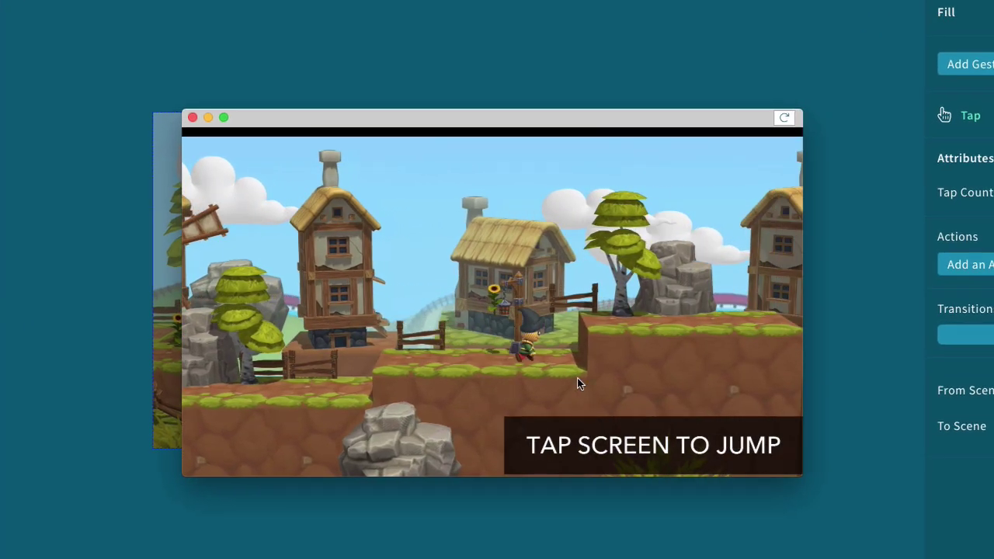
pyautogui.click(193, 117)
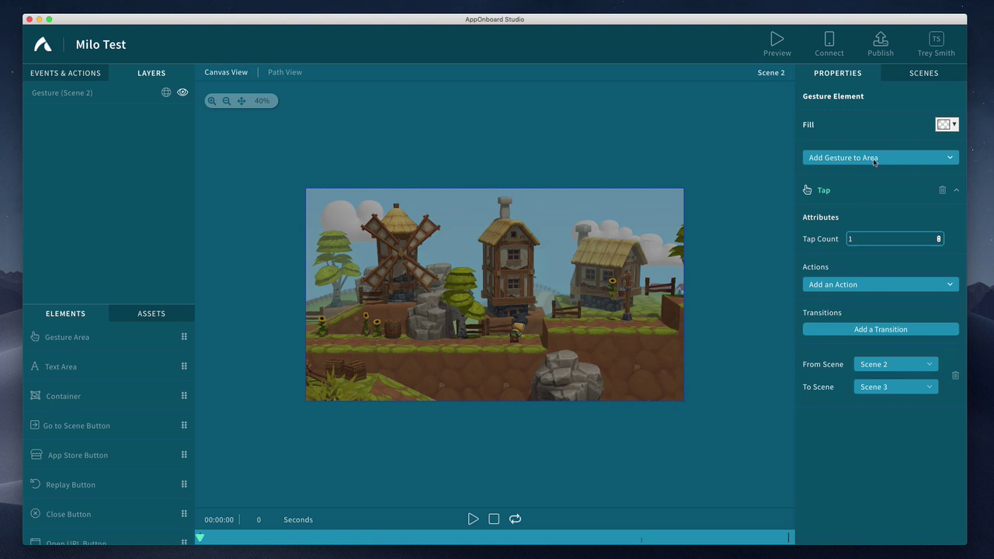
# Open Scene 3 and add a Play Video action that uses 03.mp4
pyautogui.click(922, 78)
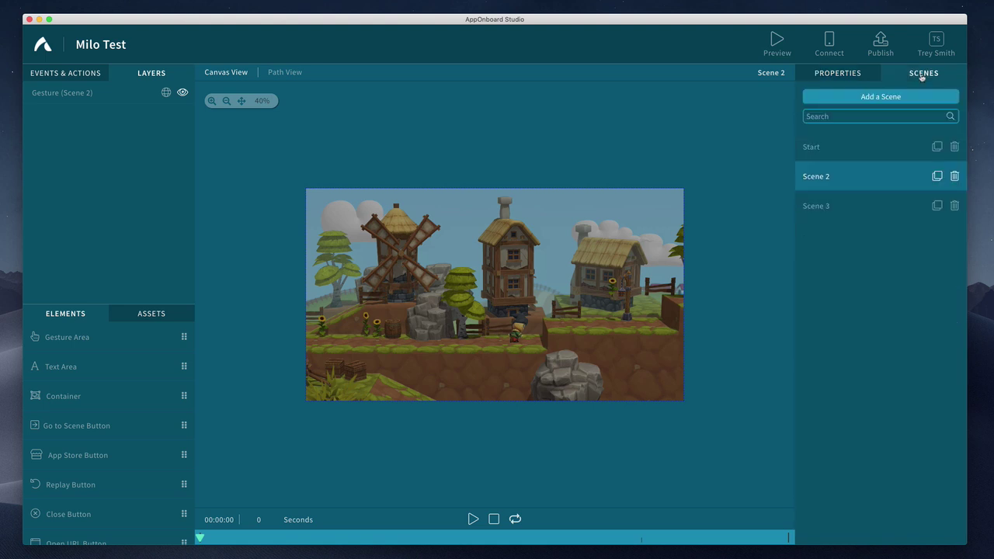
pyautogui.click(825, 207)
pyautogui.click(70, 74)
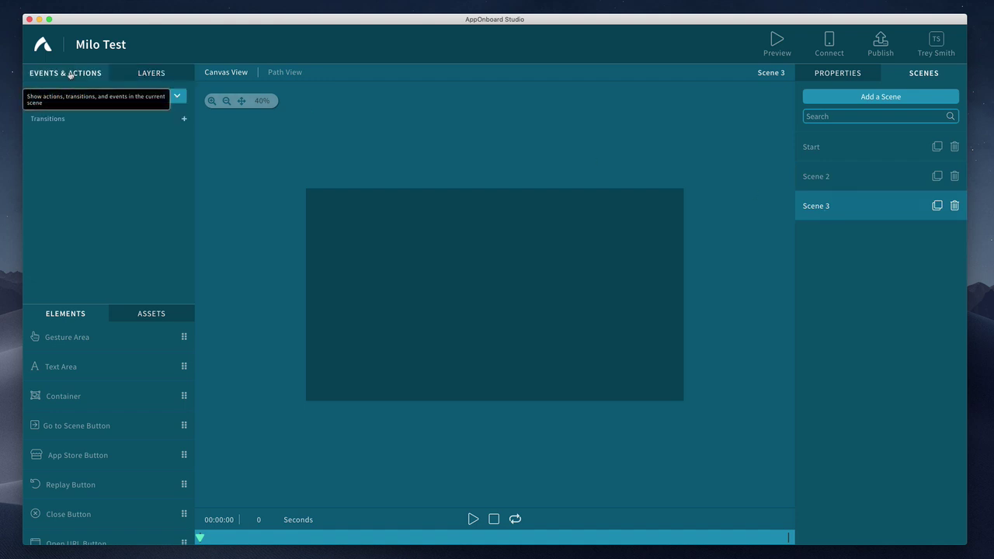
pyautogui.click(142, 97)
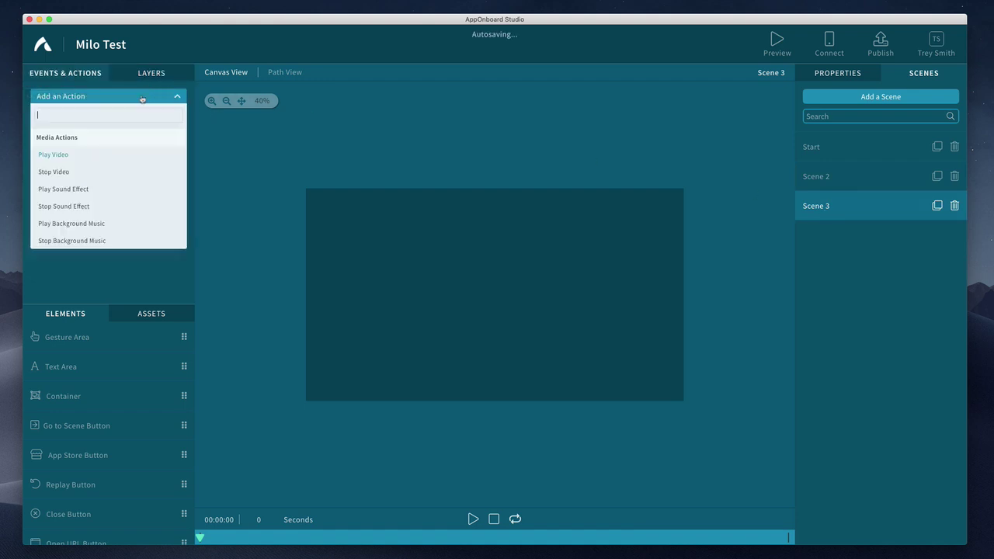
pyautogui.click(53, 154)
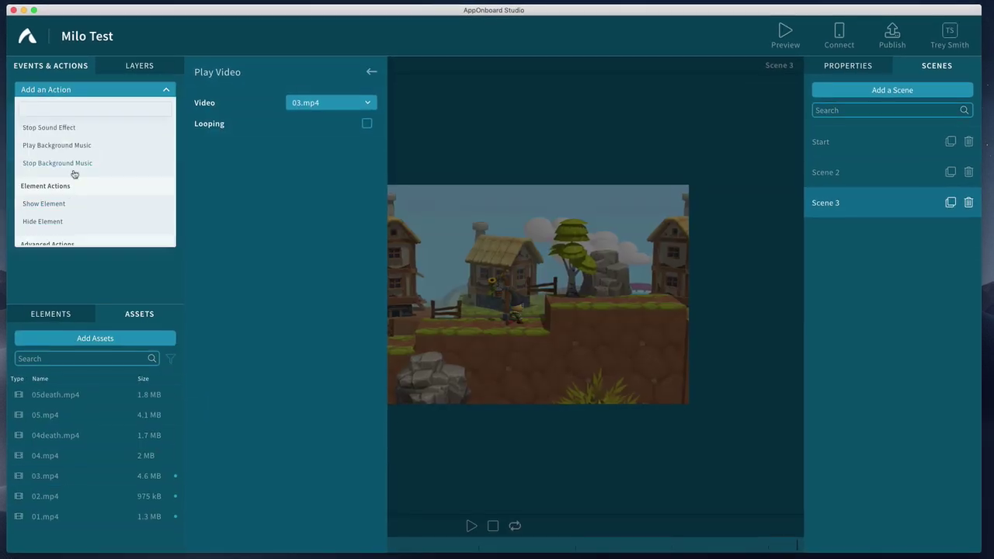
pyautogui.click(62, 185)
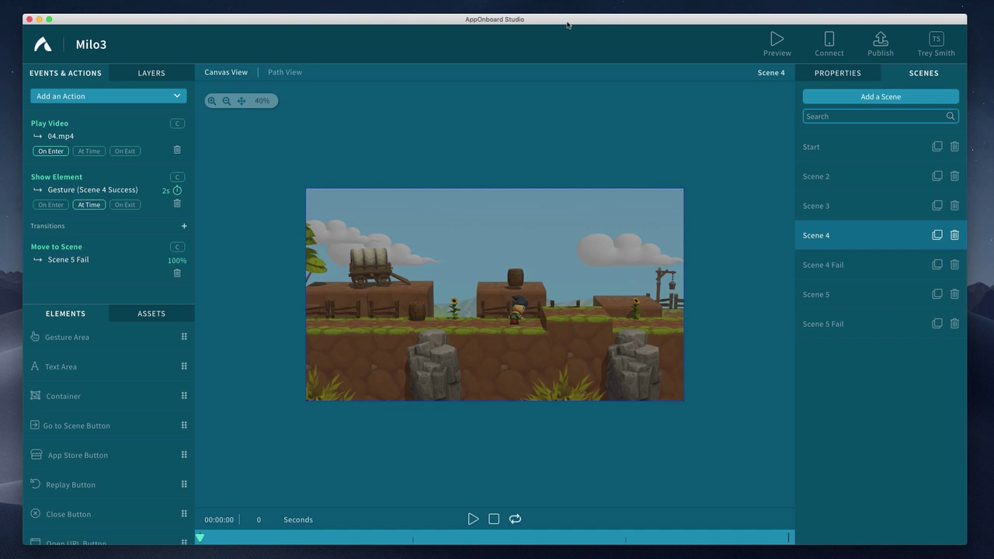
# Open the Start scene of the Milo3 project, examine how all scenes connect in Path View, and return to Canvas View
pyautogui.click(850, 147)
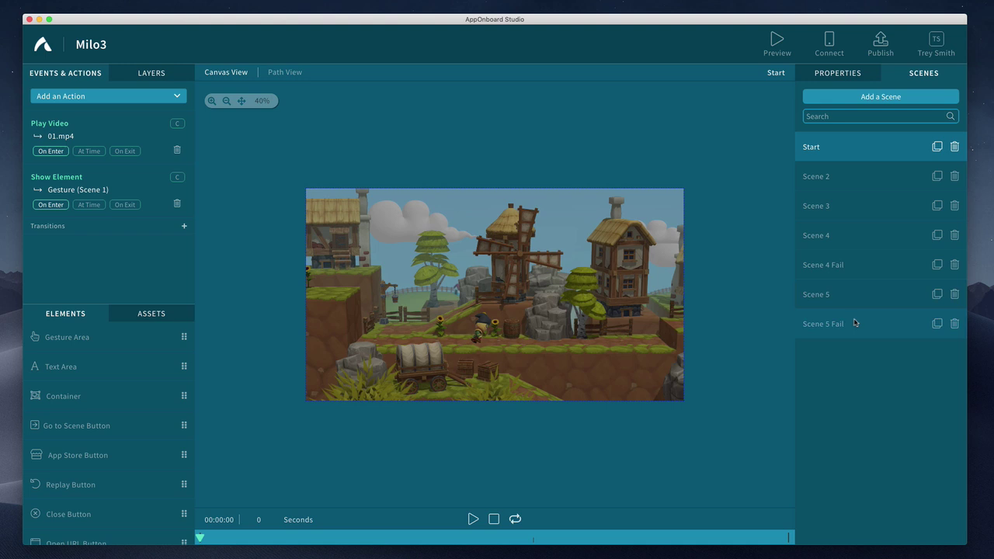
pyautogui.click(286, 73)
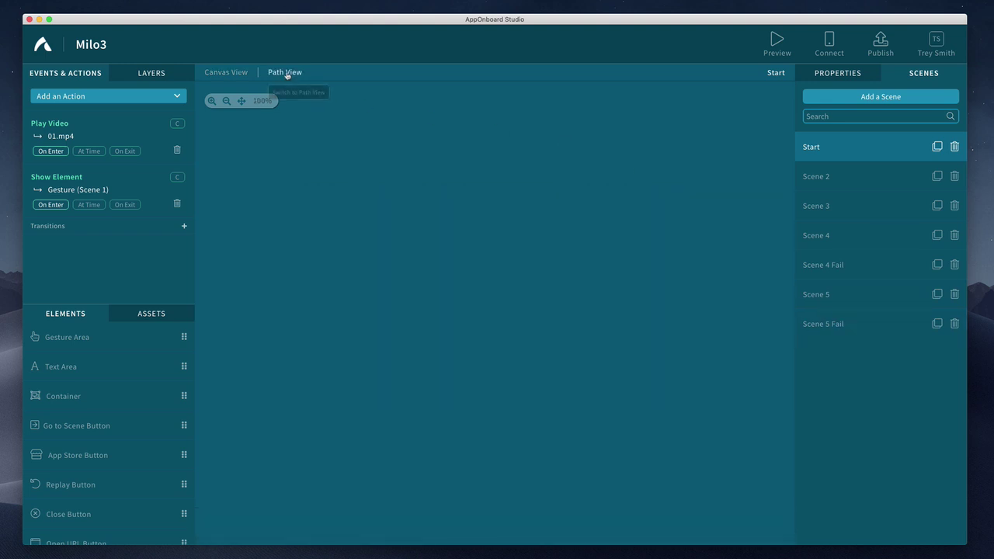
pyautogui.scroll(-4, 470, 299)
pyautogui.scroll(-4, 470, 300)
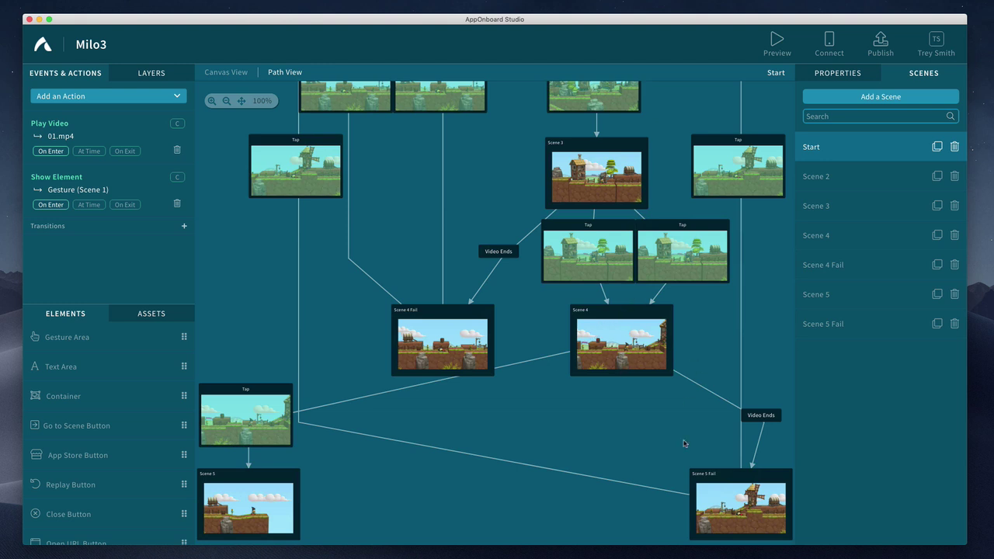
pyautogui.scroll(8, 618, 358)
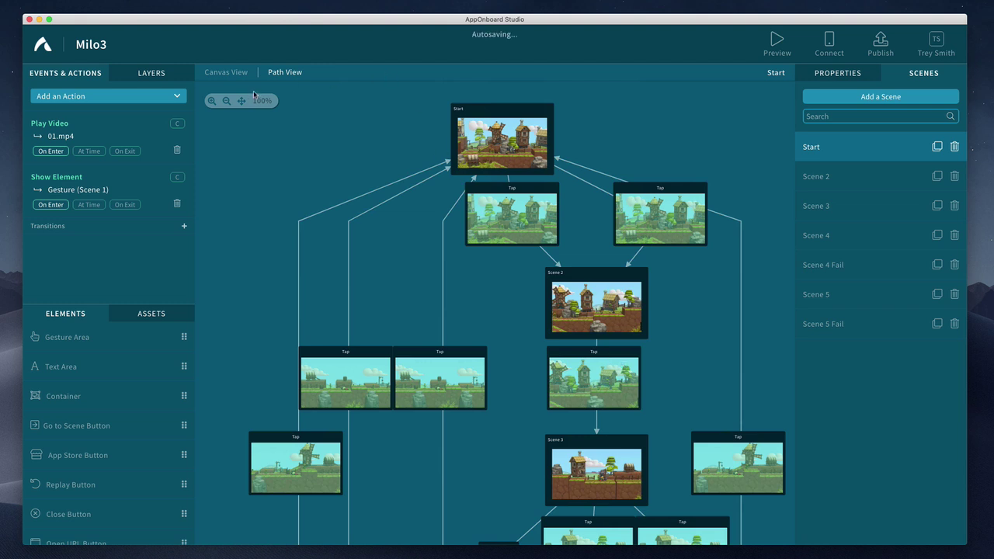
pyautogui.click(226, 72)
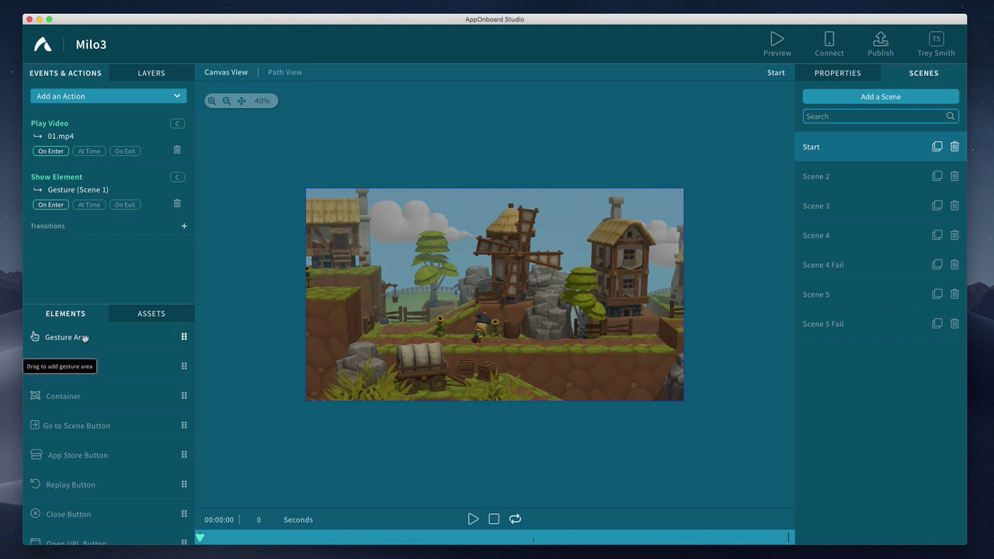
# Look through the available element types and the project's assets
pyautogui.scroll(-2, 138, 402)
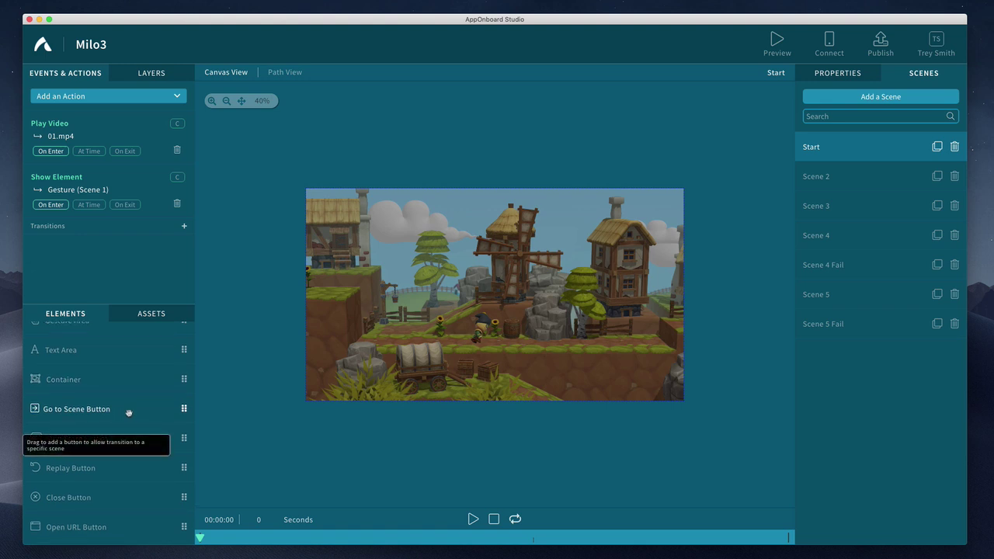
pyautogui.scroll(-3, 125, 412)
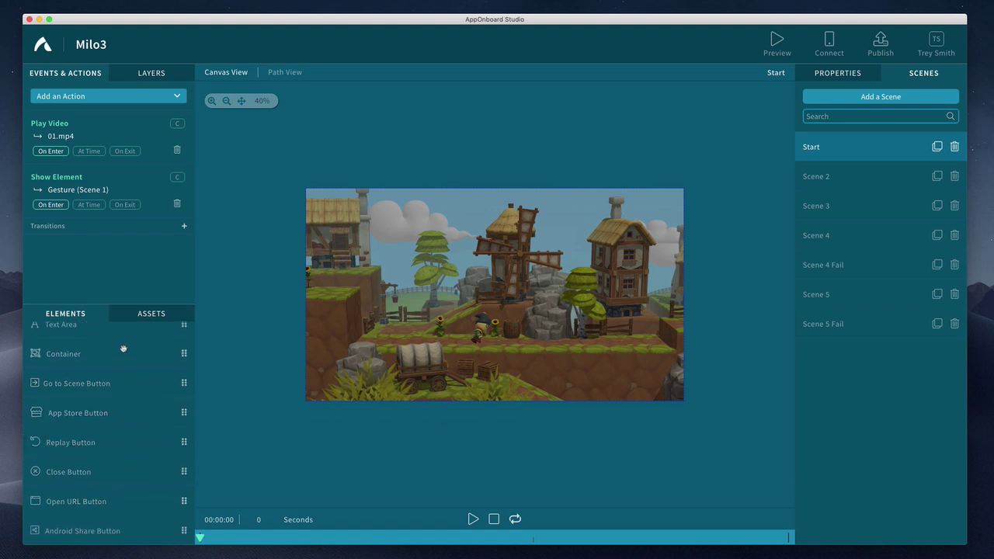
pyautogui.scroll(5, 122, 361)
pyautogui.click(140, 315)
pyautogui.click(66, 314)
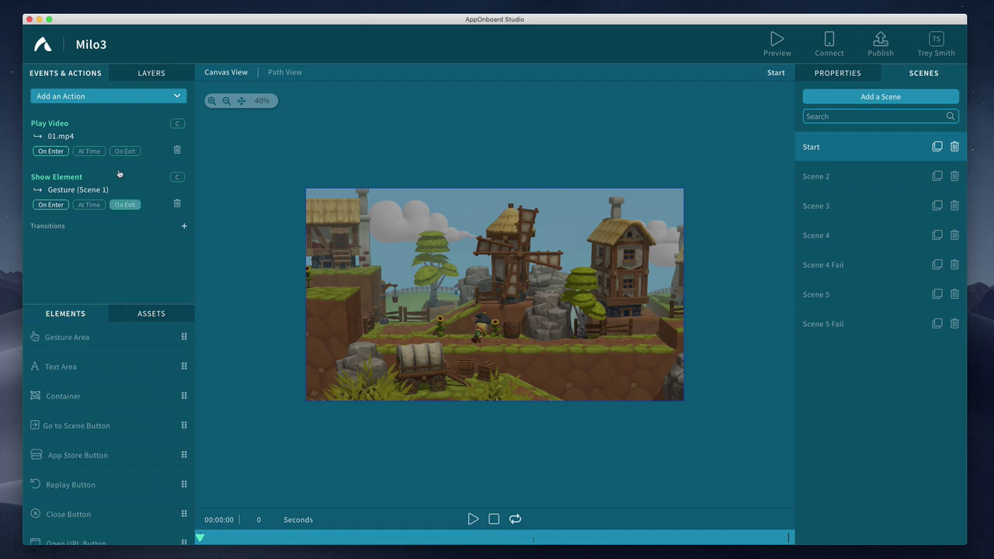
# Select the Start scene's gesture area, add an Angle Mode gesture to it, and check the other gesture types
pyautogui.click(118, 187)
pyautogui.click(488, 295)
pyautogui.click(516, 278)
pyautogui.click(876, 332)
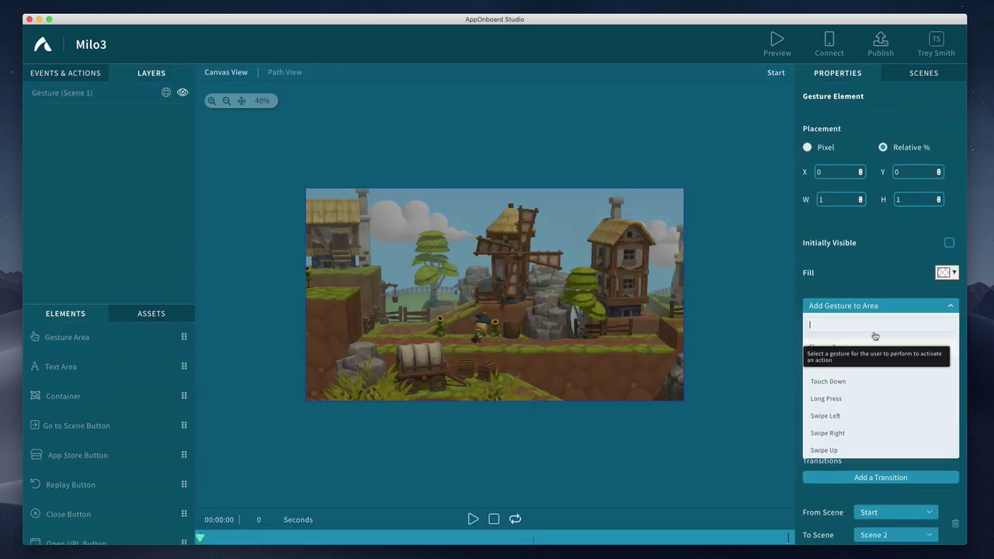
pyautogui.scroll(-3, 870, 324)
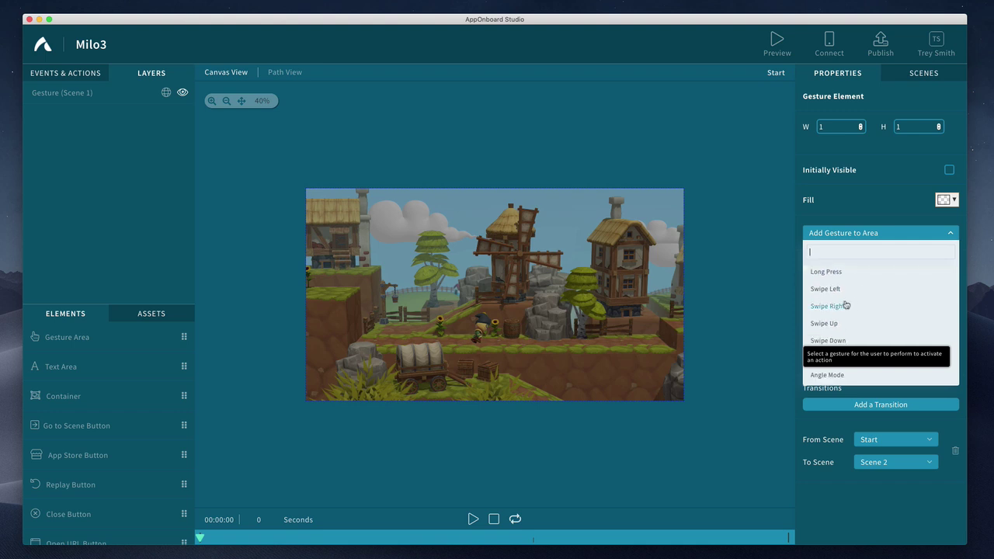
pyautogui.click(854, 374)
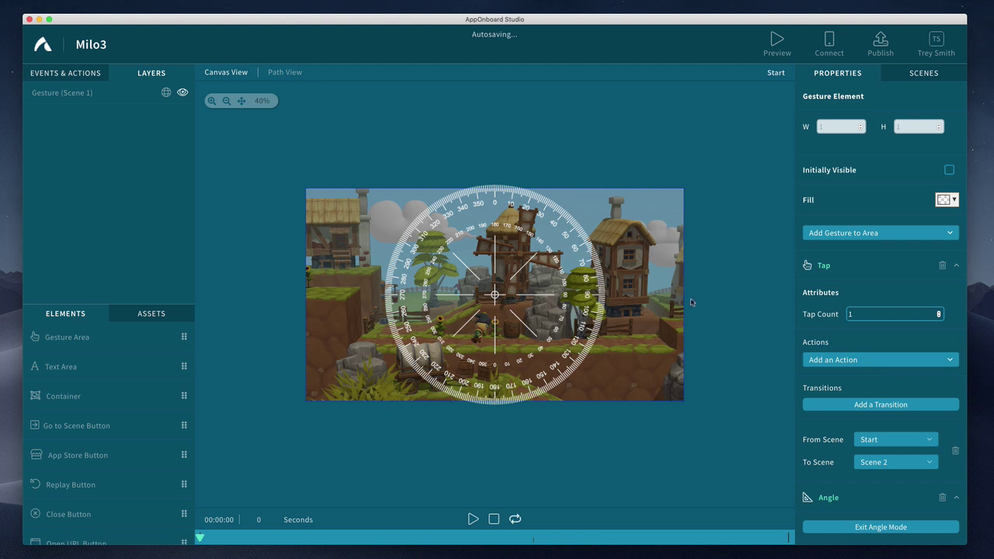
pyautogui.click(873, 233)
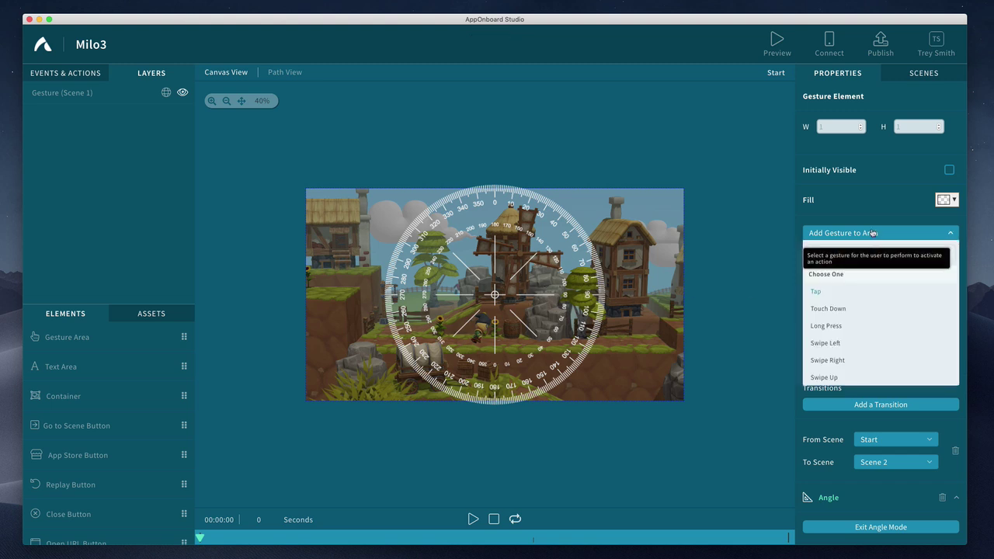
pyautogui.click(837, 294)
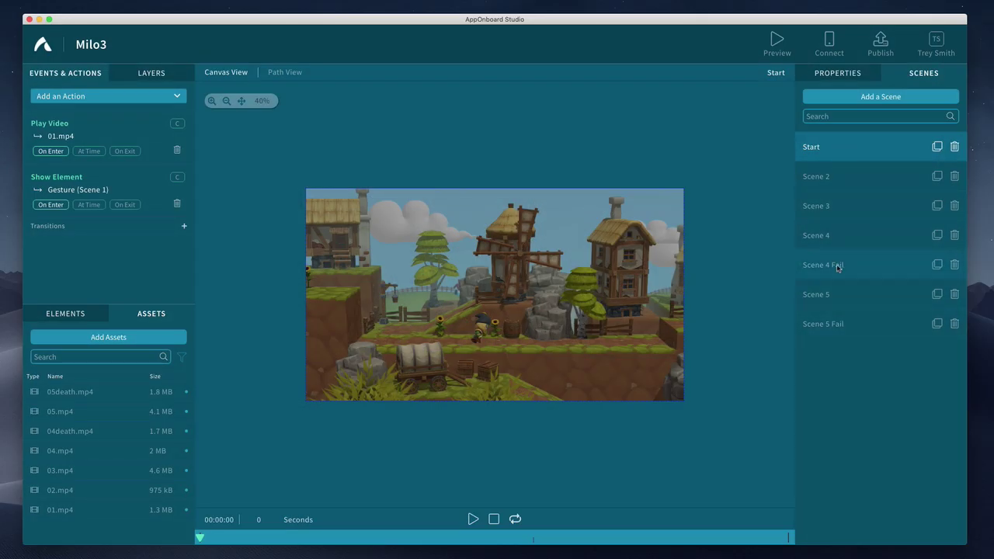
# Open Scene 4, play its video, and open the At Time settings of its Show Element action
pyautogui.click(830, 234)
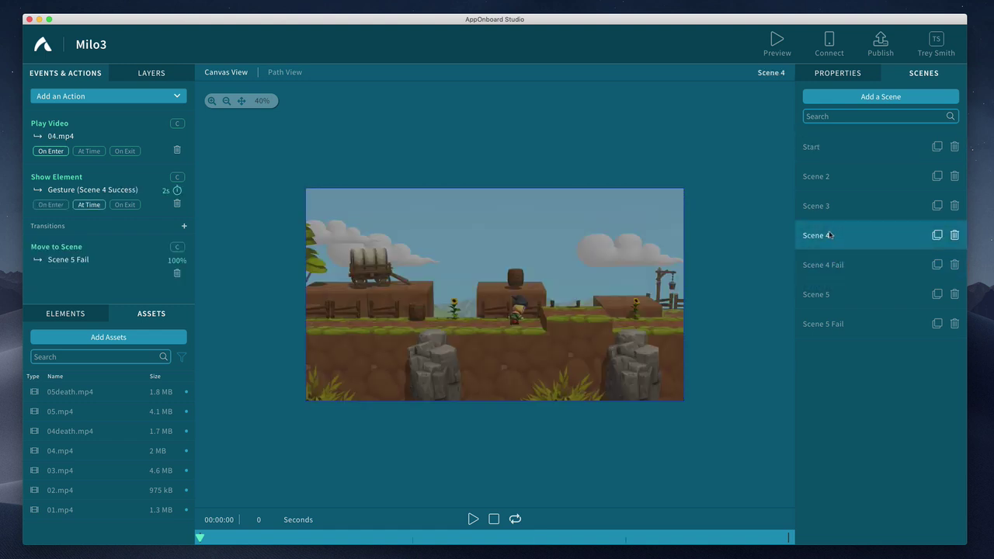
pyautogui.click(473, 519)
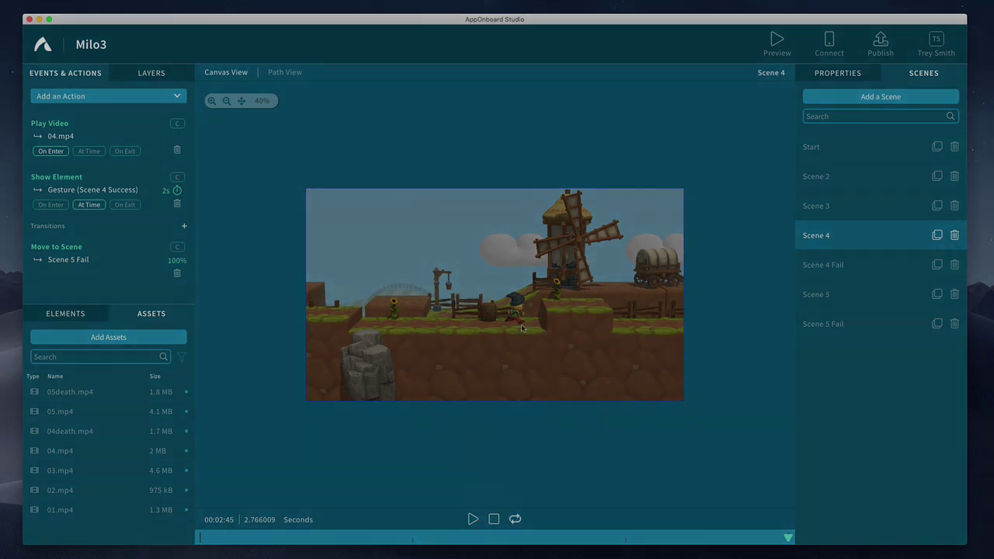
pyautogui.click(87, 205)
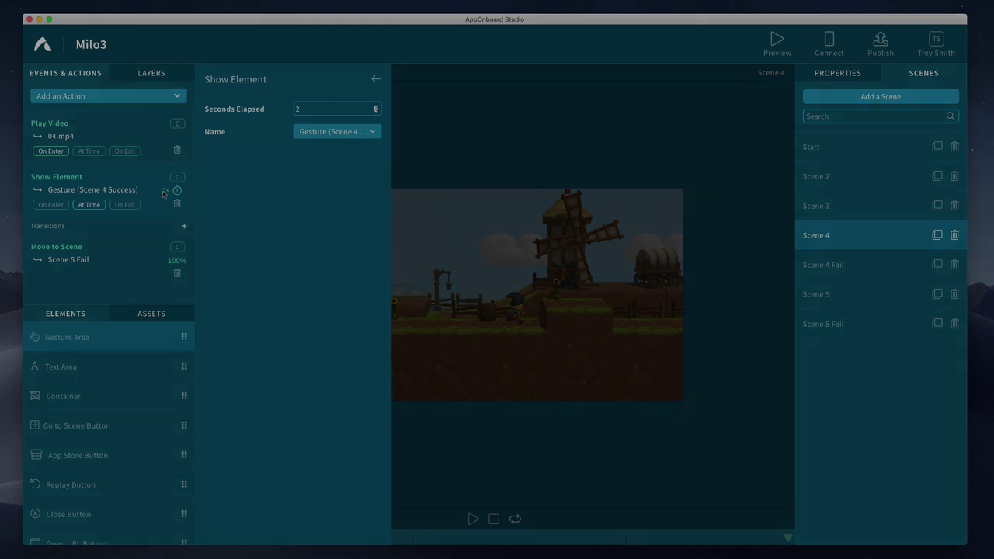
# Examine the Tap gesture and its scene transition on Scene 4's gesture area, and return to Scene 4's events and actions
pyautogui.click(655, 276)
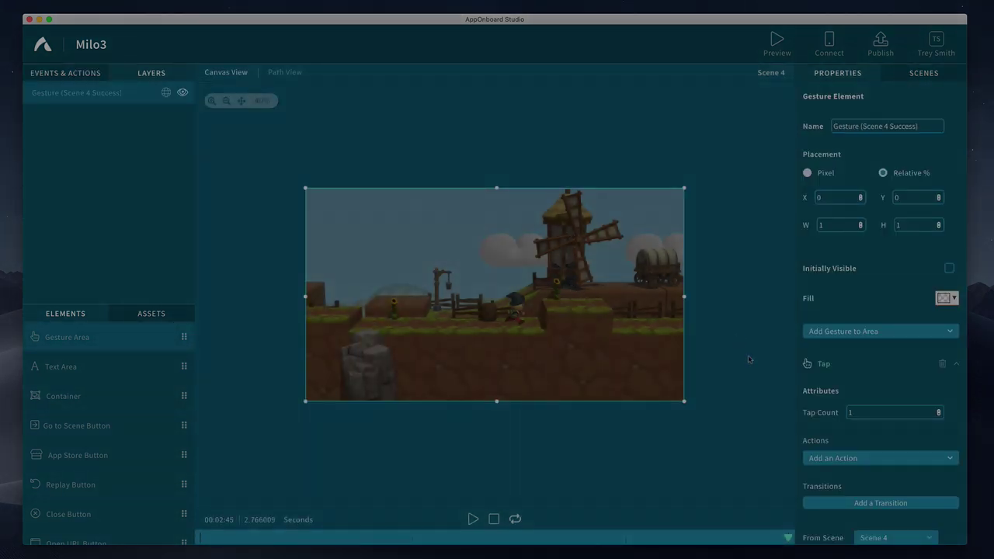
pyautogui.scroll(-1, 826, 435)
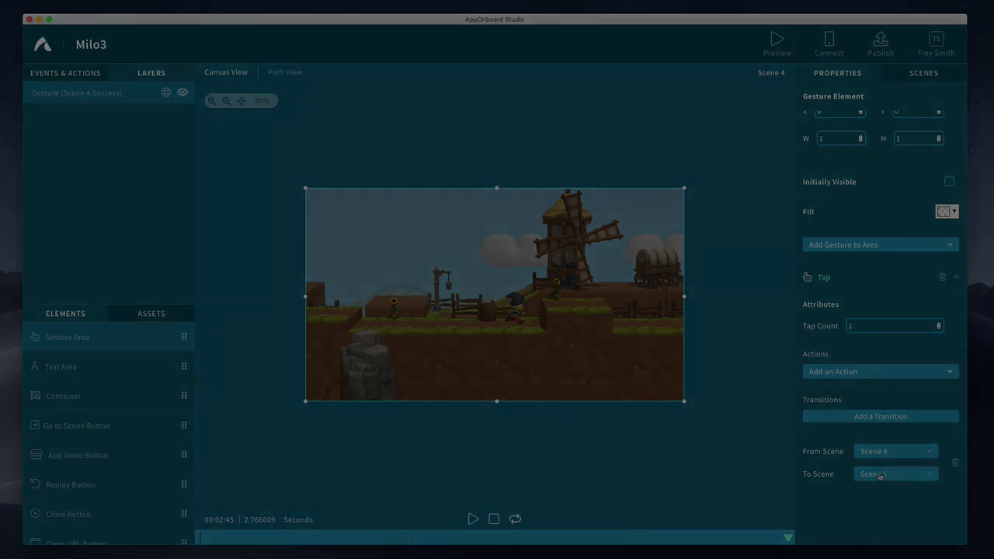
pyautogui.click(427, 160)
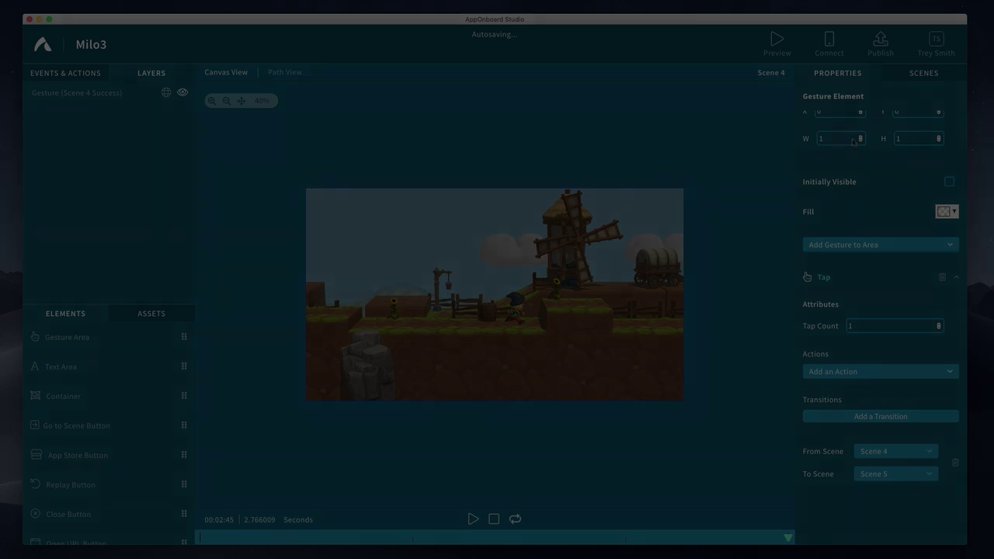
pyautogui.click(923, 72)
pyautogui.click(841, 237)
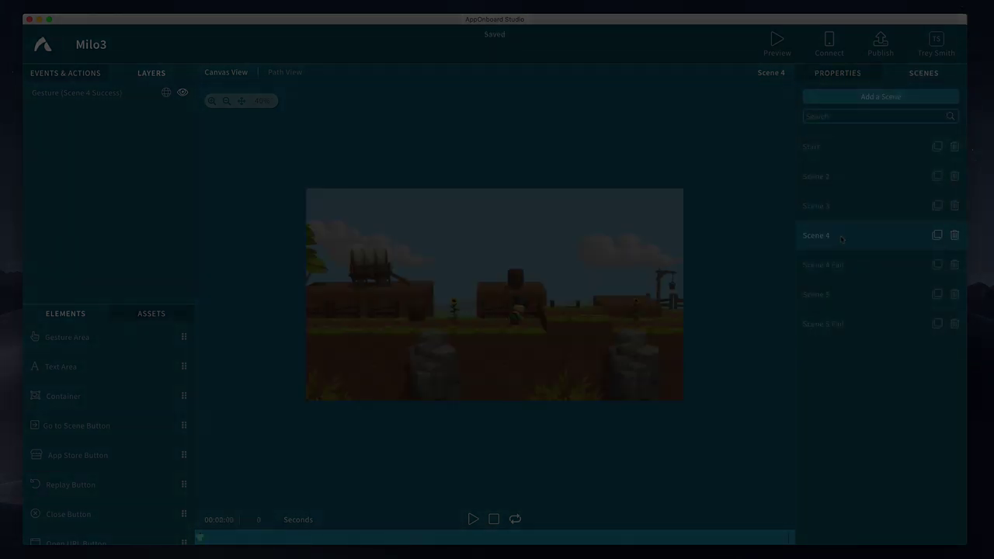
pyautogui.click(74, 76)
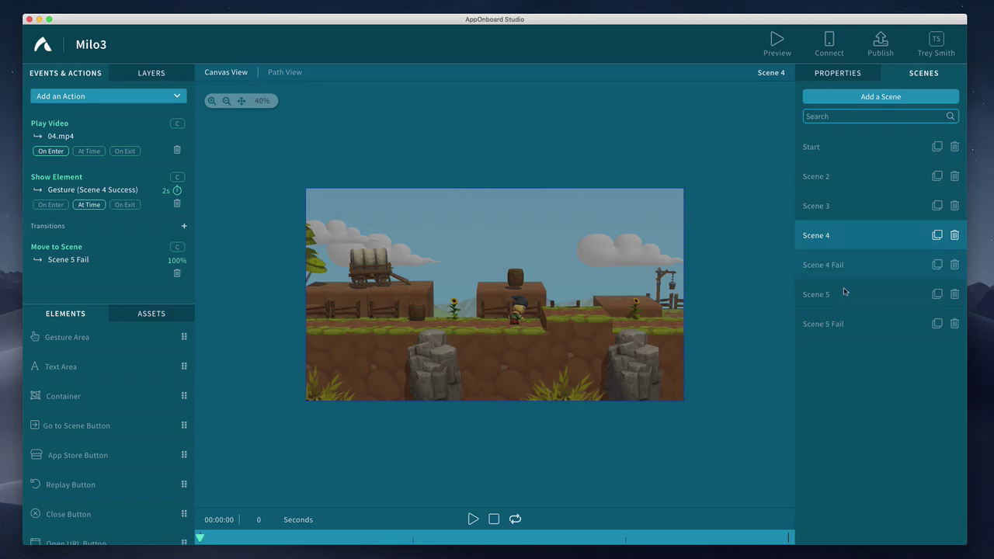
# Open Scene 5 and play part of its video, and play the Scene 5 Fail video to its end
pyautogui.click(845, 295)
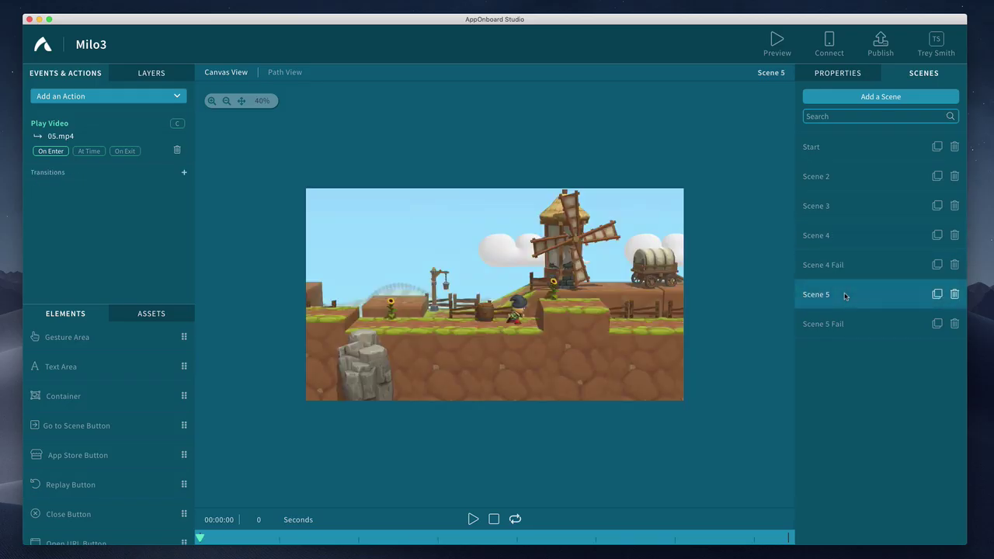
pyautogui.click(471, 522)
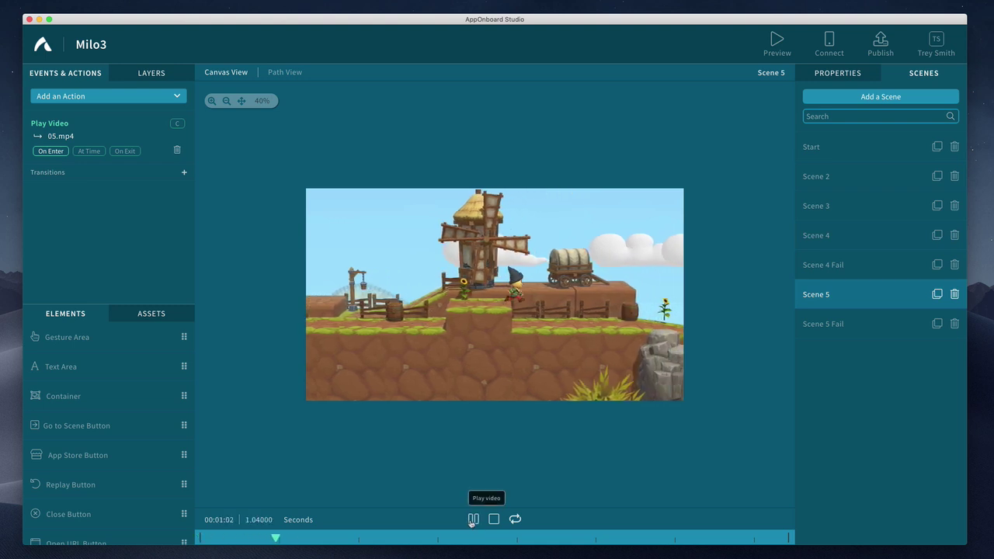
pyautogui.click(472, 521)
pyautogui.click(841, 324)
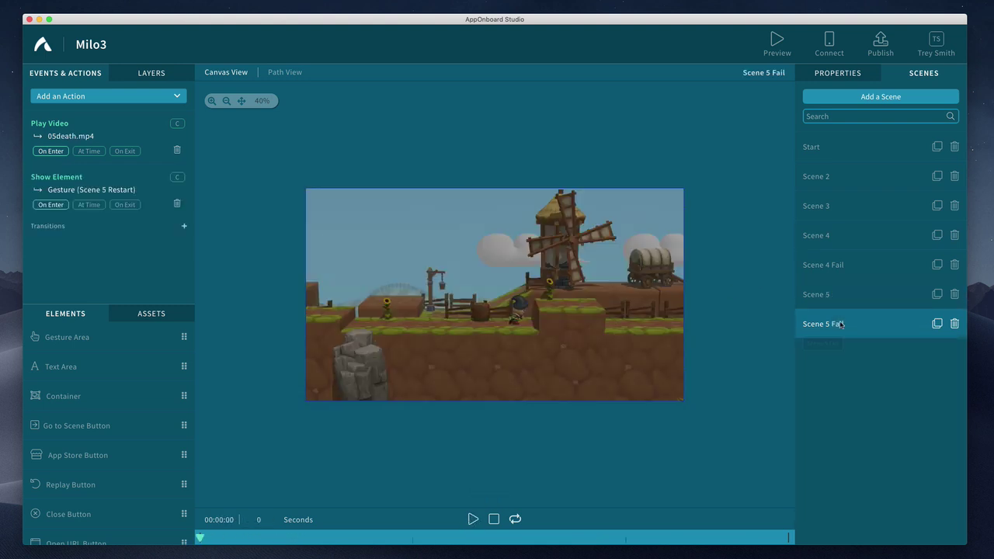
pyautogui.click(473, 519)
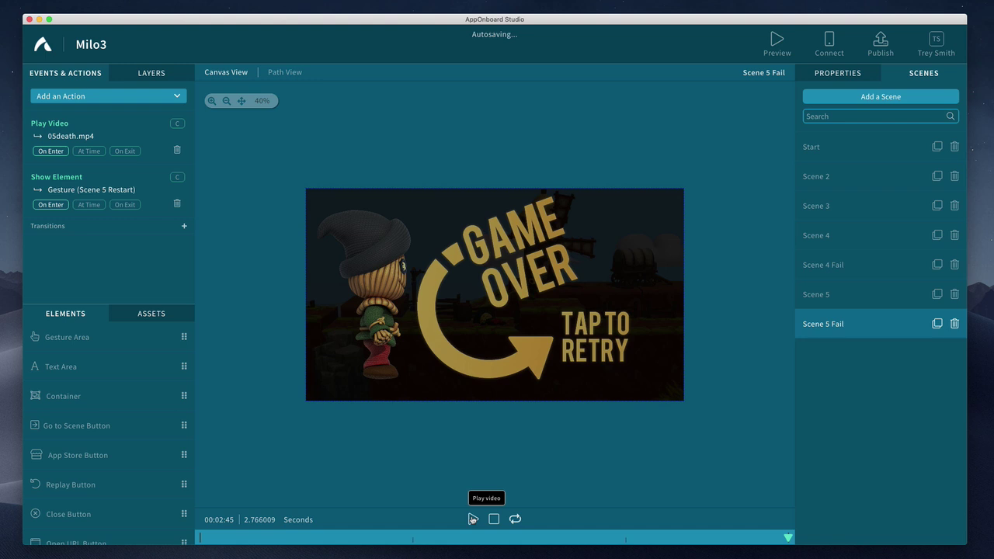
# Play the videos of Scene 3 and Scene 4 Fail, and check the gesture area settings of Scene 4 Fail
pyautogui.click(852, 199)
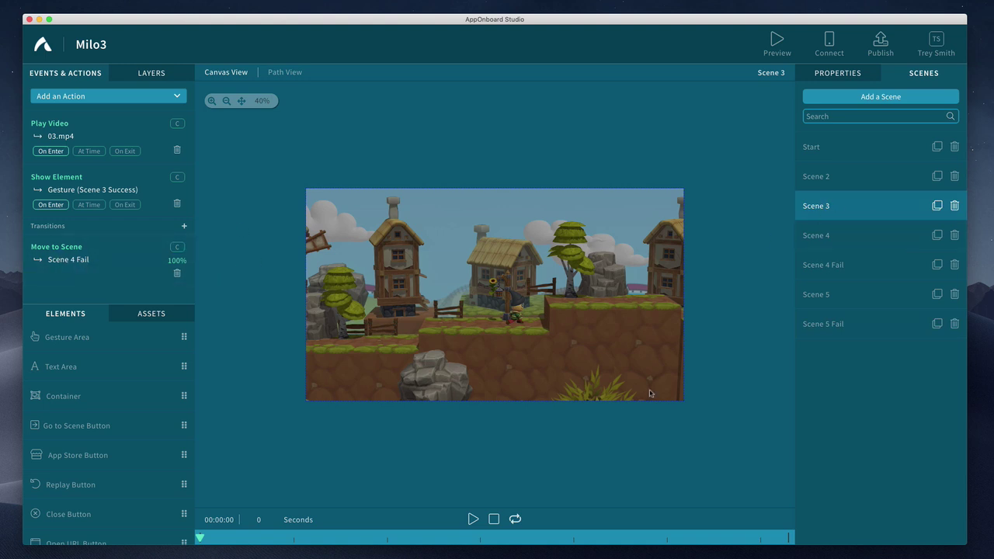
pyautogui.click(472, 519)
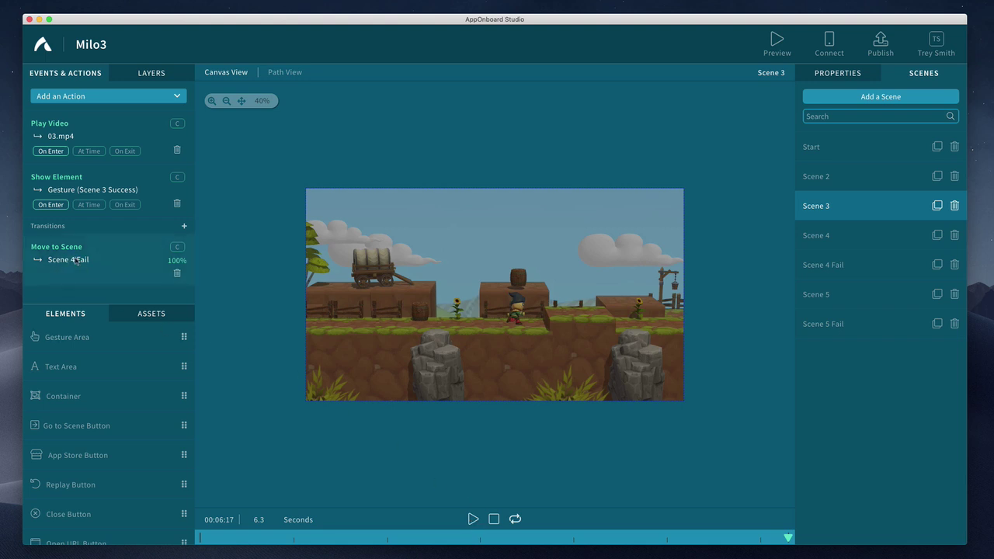
pyautogui.click(868, 268)
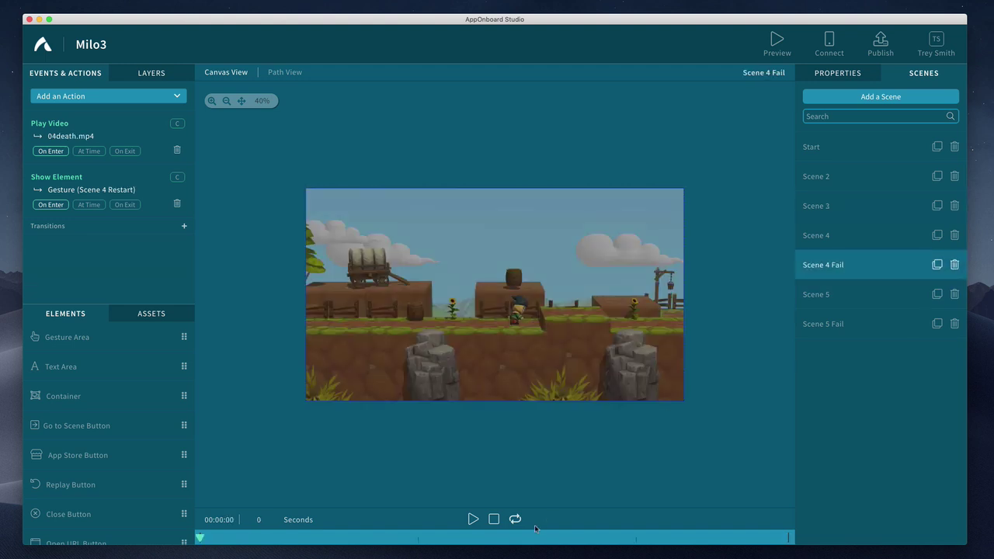
pyautogui.click(591, 300)
pyautogui.click(473, 520)
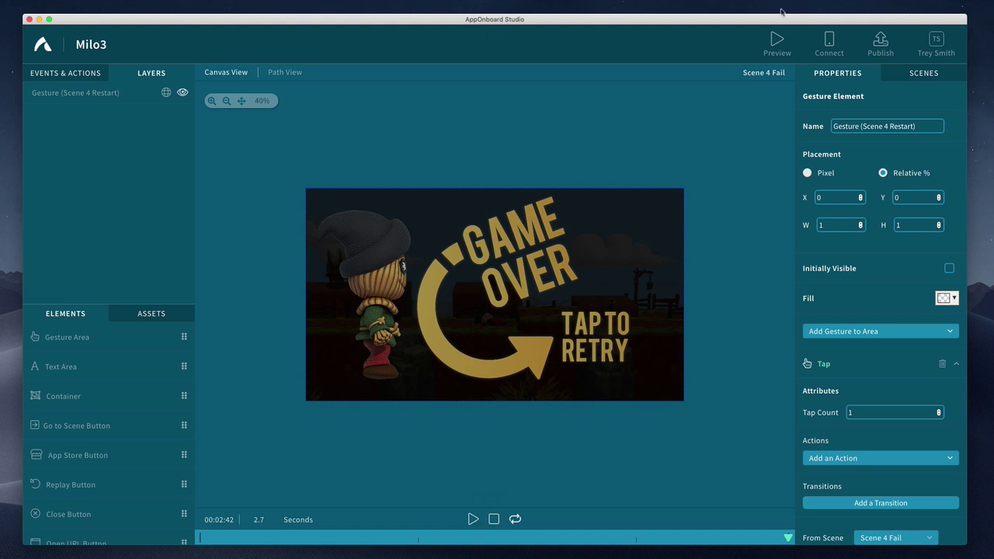
# Preview the demo and retry from the Game Over screen
pyautogui.click(777, 42)
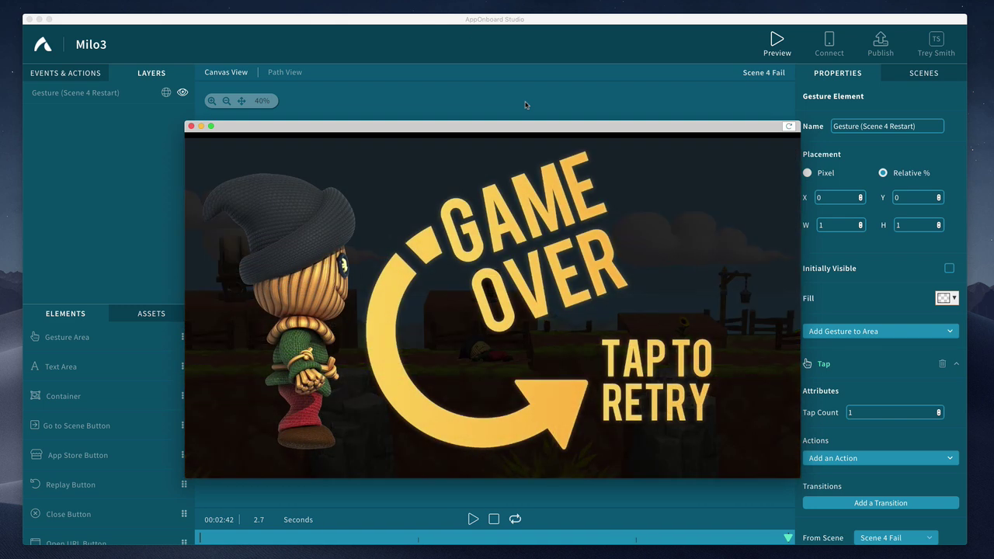
pyautogui.click(609, 373)
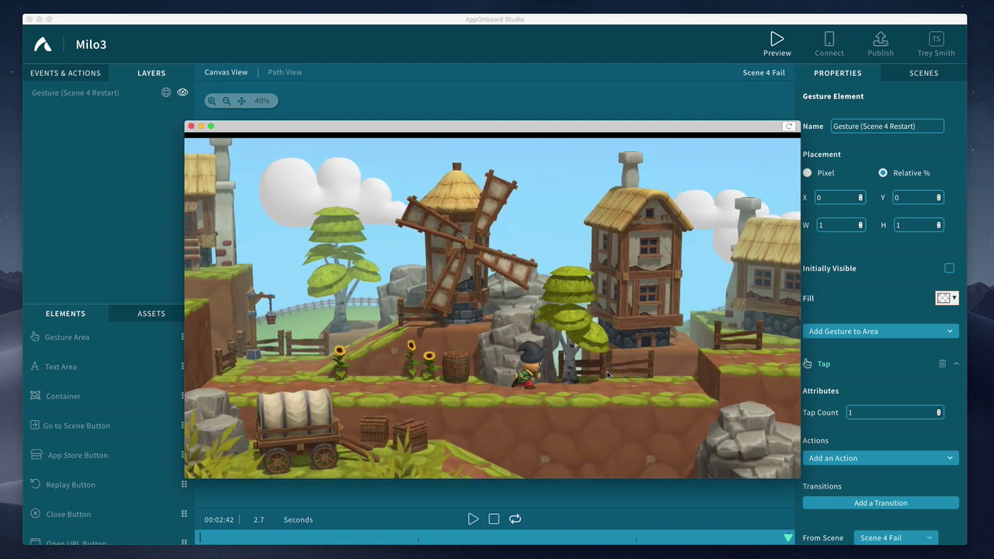